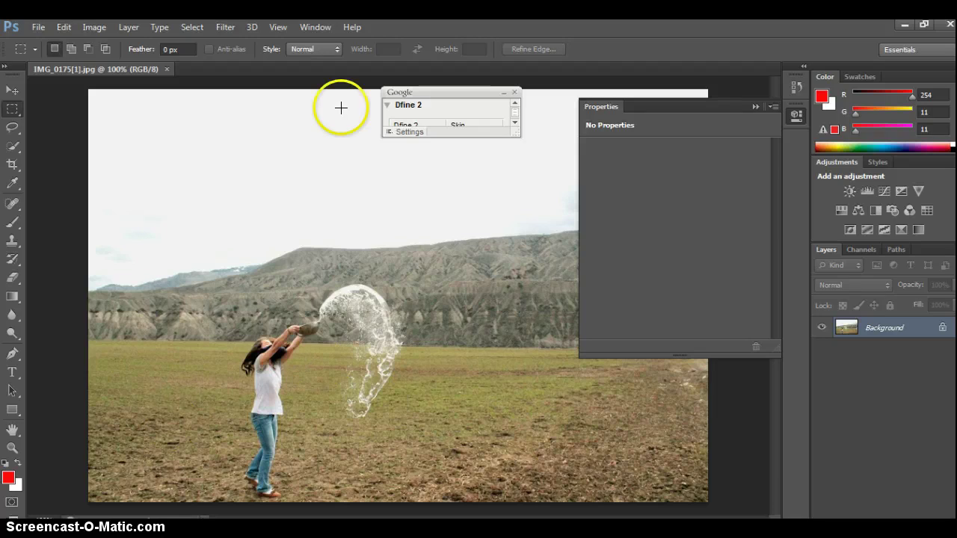
# Step: Move the Dfine 2 panel beside the Layers panel so the whole photo is visible
pyautogui.moveTo(436, 95); pyautogui.dragTo(848, 371)
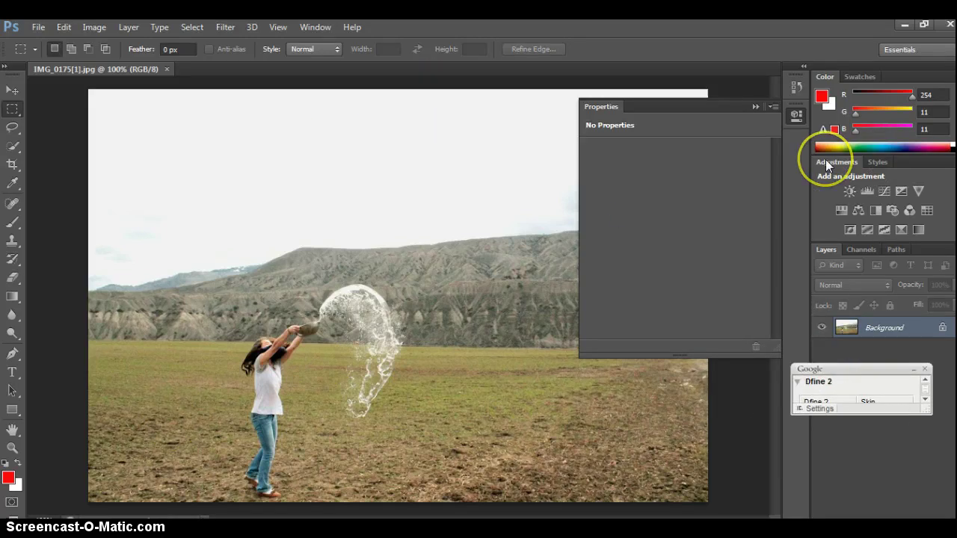
pyautogui.click(231, 28)
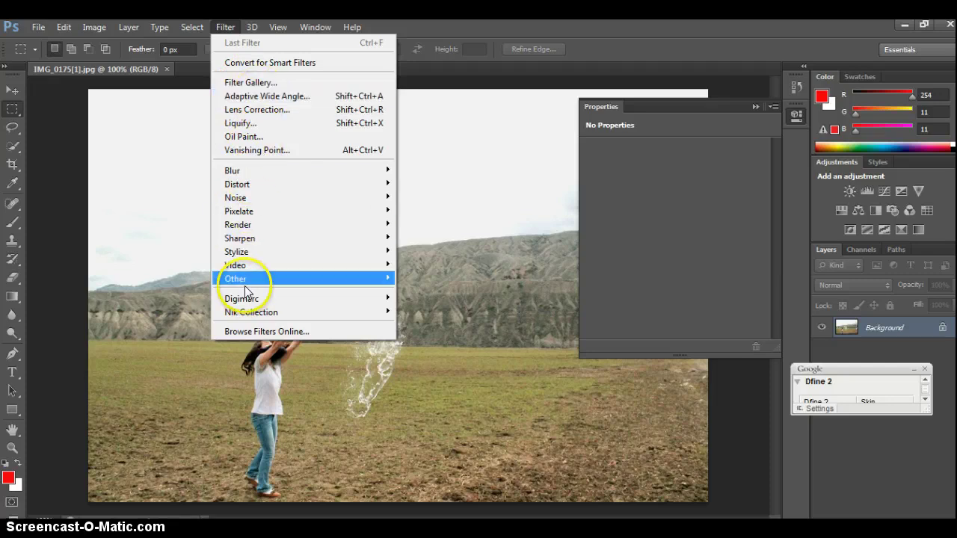
# Step: Open the Filter Gallery and preview Artistic > Colored Pencil on the photo
pyautogui.click(254, 83)
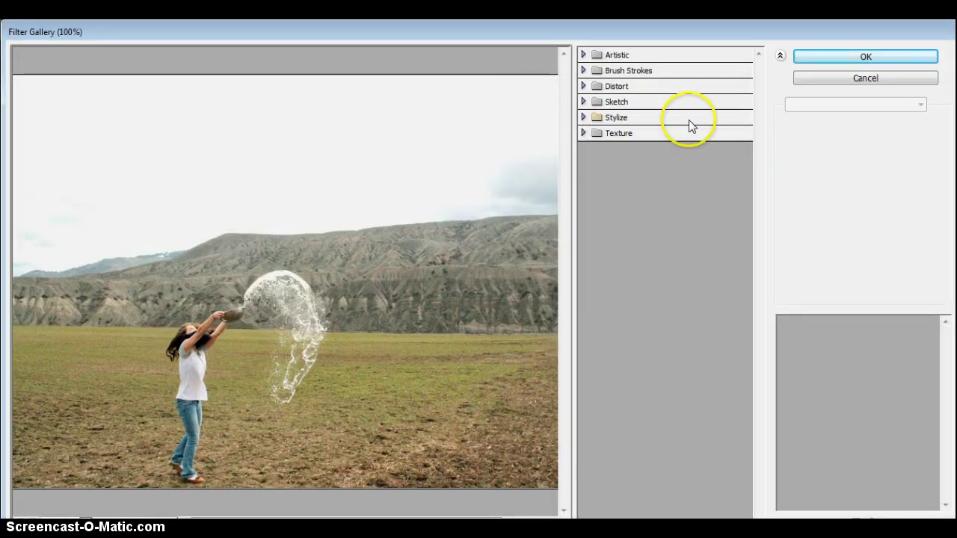
pyautogui.click(607, 58)
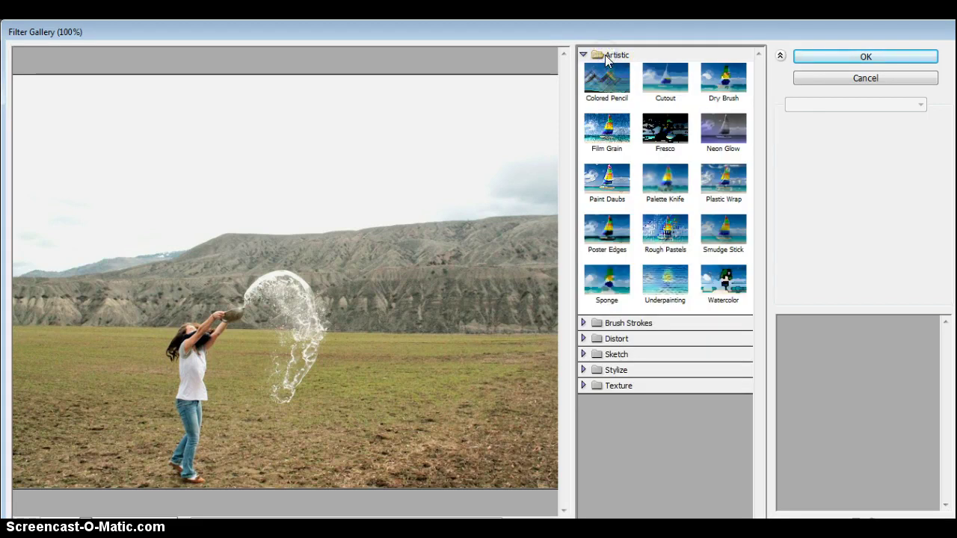
pyautogui.click(606, 75)
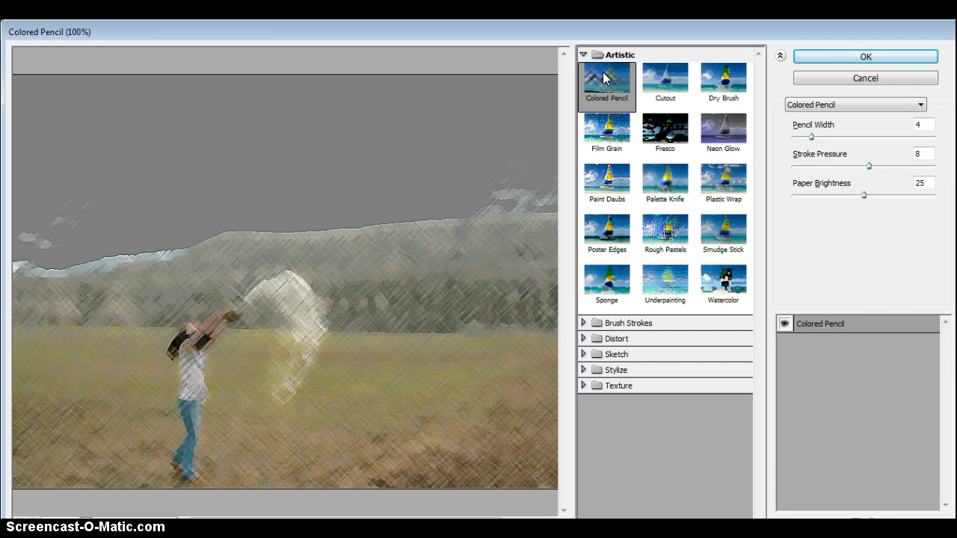
# Step: Preview Cutout, Dry Brush, Film Grain, Fresco, Neon Glow, Paint Daubs and Palette Knife in turn
pyautogui.click(660, 80)
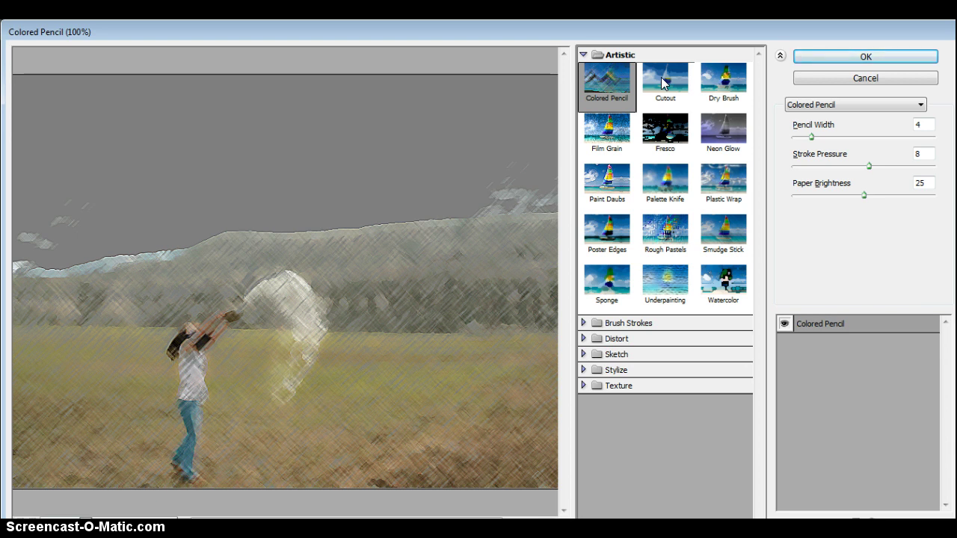
pyautogui.click(662, 84)
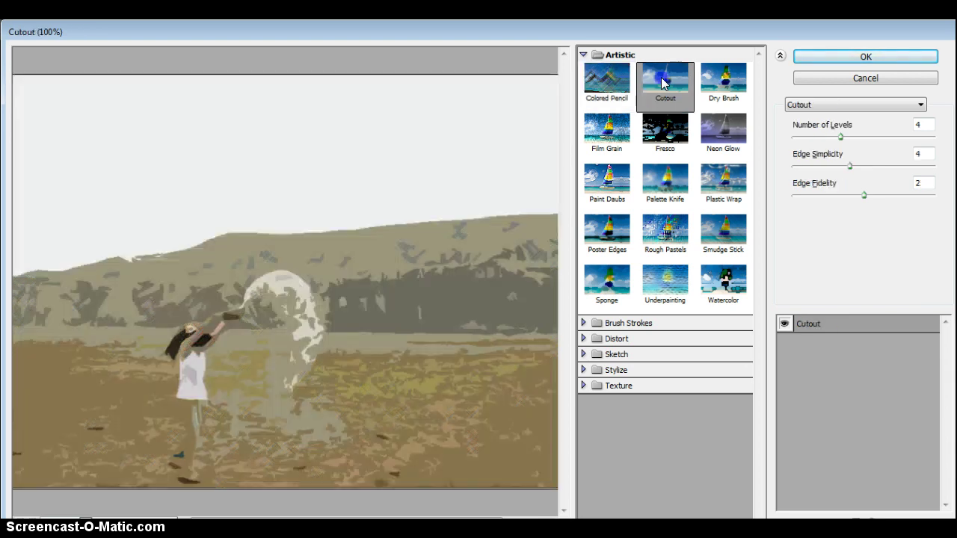
pyautogui.click(725, 81)
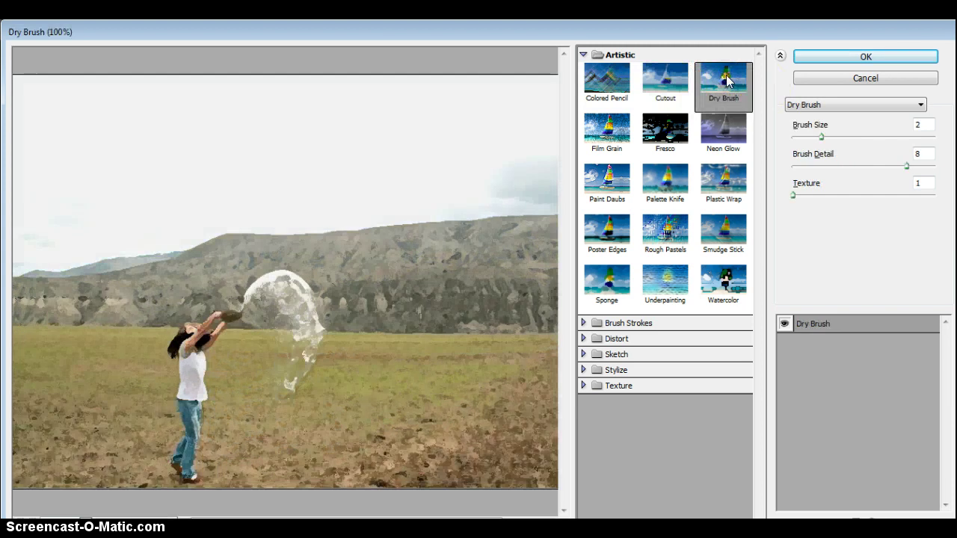
pyautogui.click(608, 134)
pyautogui.click(664, 133)
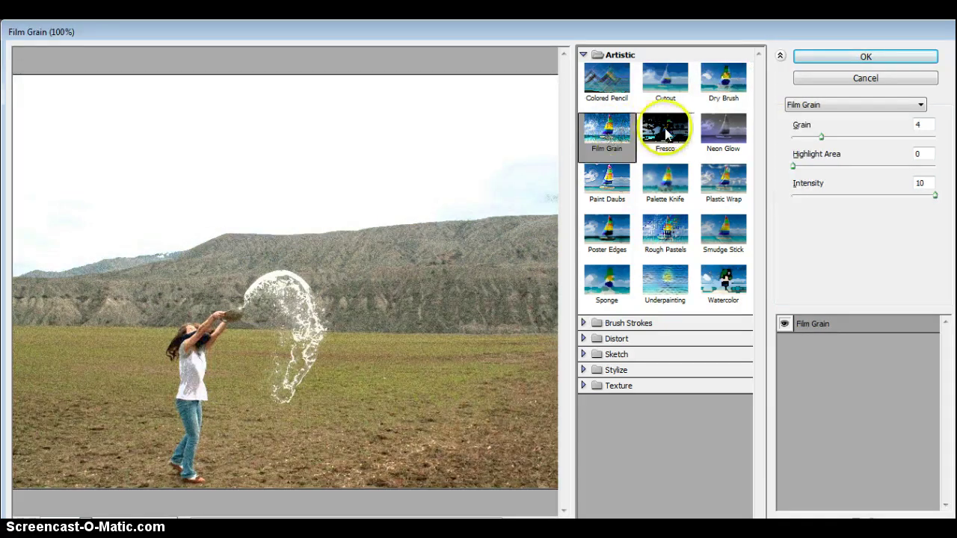
pyautogui.click(713, 140)
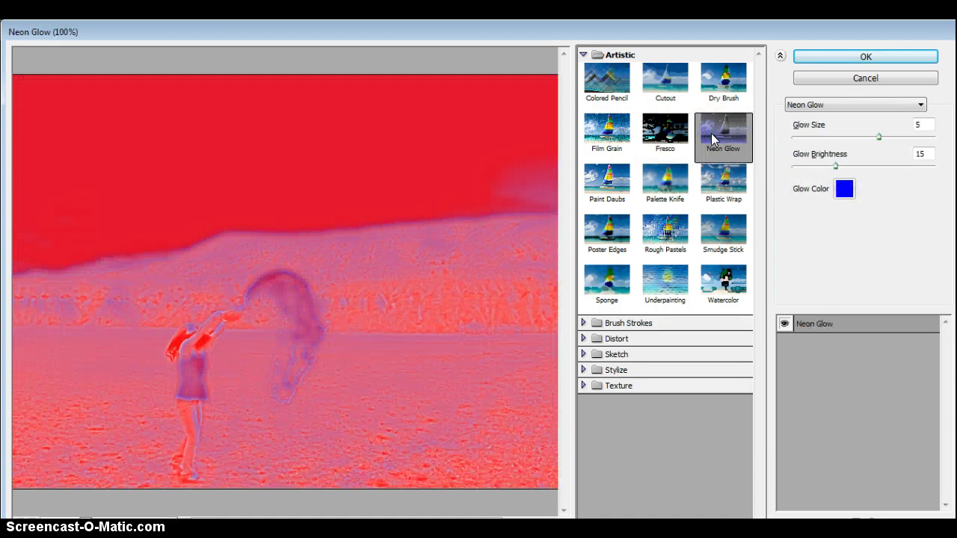
pyautogui.click(611, 187)
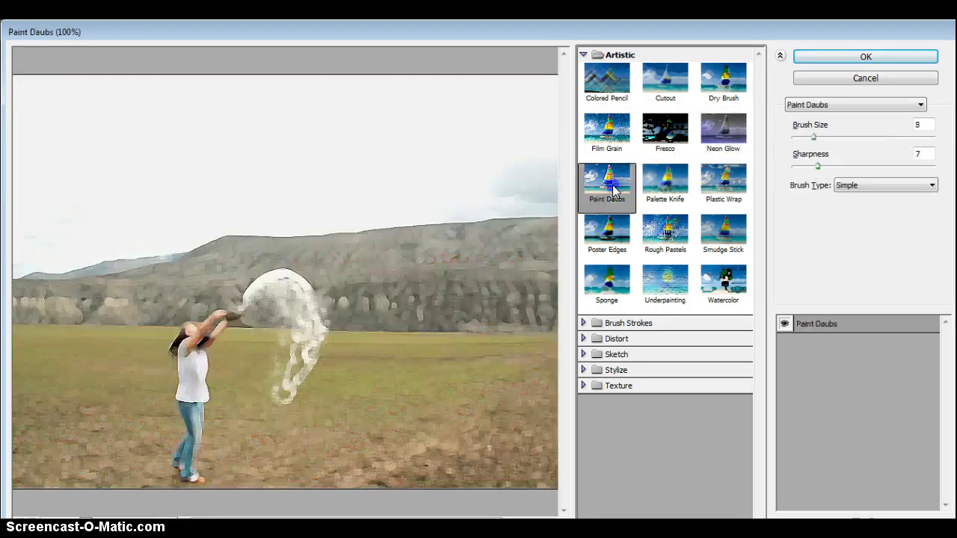
pyautogui.click(678, 188)
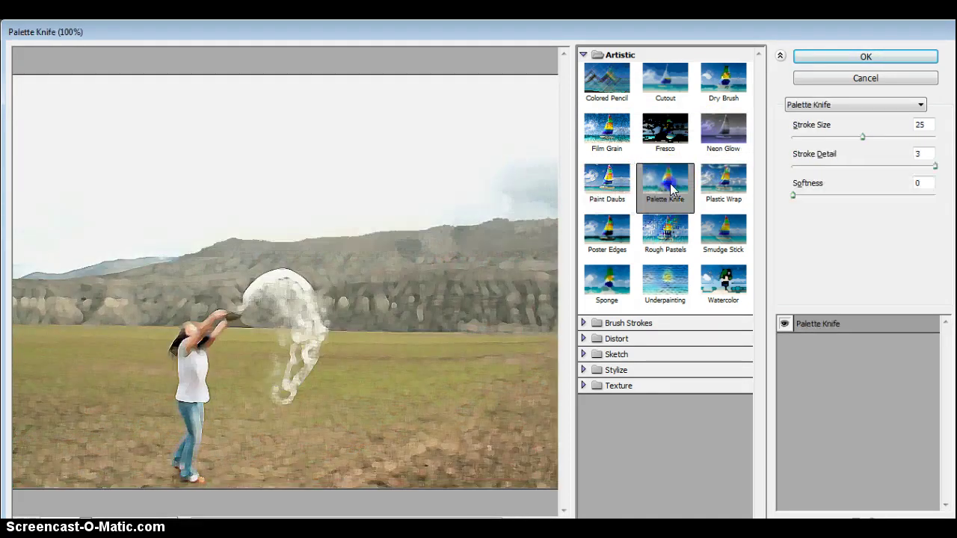
# Step: Preview Plastic Wrap, Poster Edges, Rough Pastels, Smudge Stick, Watercolor, Underpainting, then Sponge
pyautogui.click(721, 184)
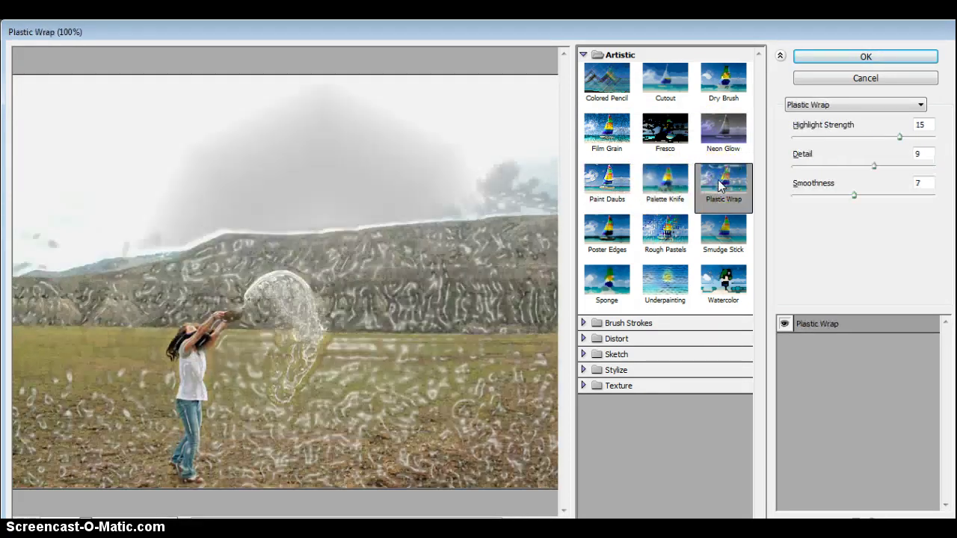
pyautogui.click(608, 232)
pyautogui.click(654, 228)
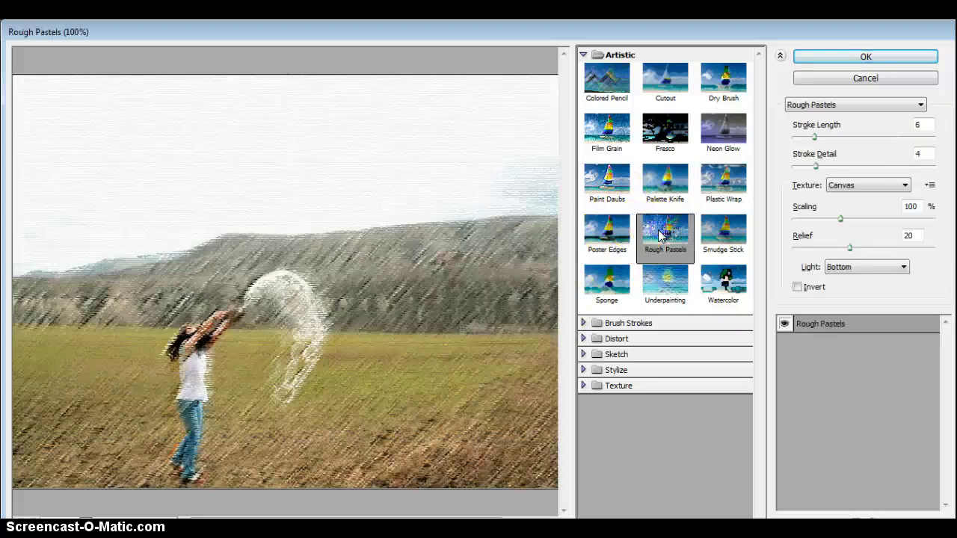
pyautogui.click(707, 233)
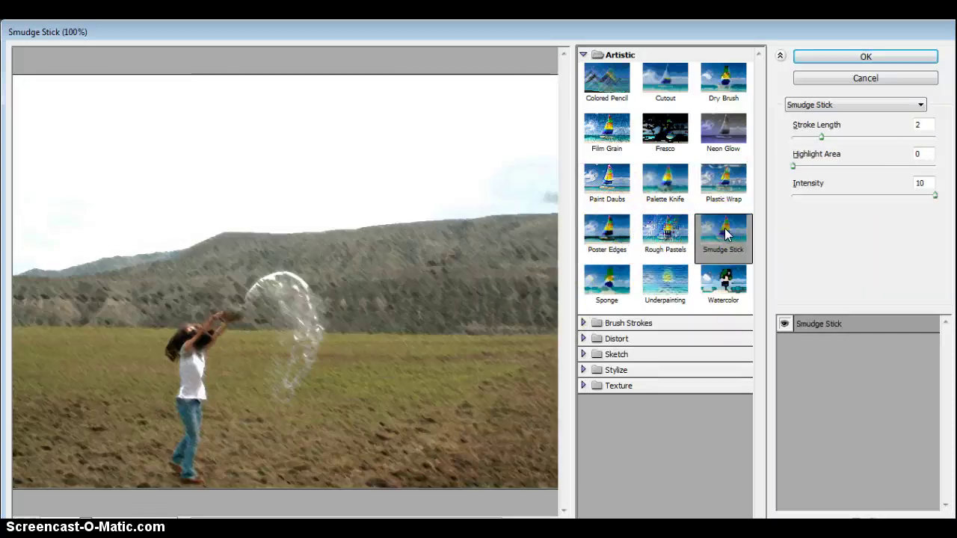
pyautogui.click(720, 281)
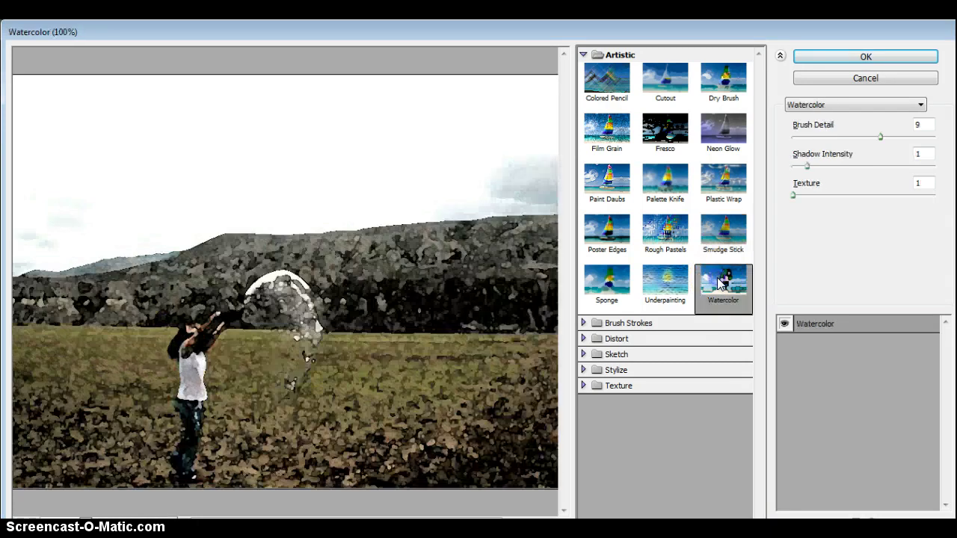
pyautogui.click(651, 285)
pyautogui.click(606, 282)
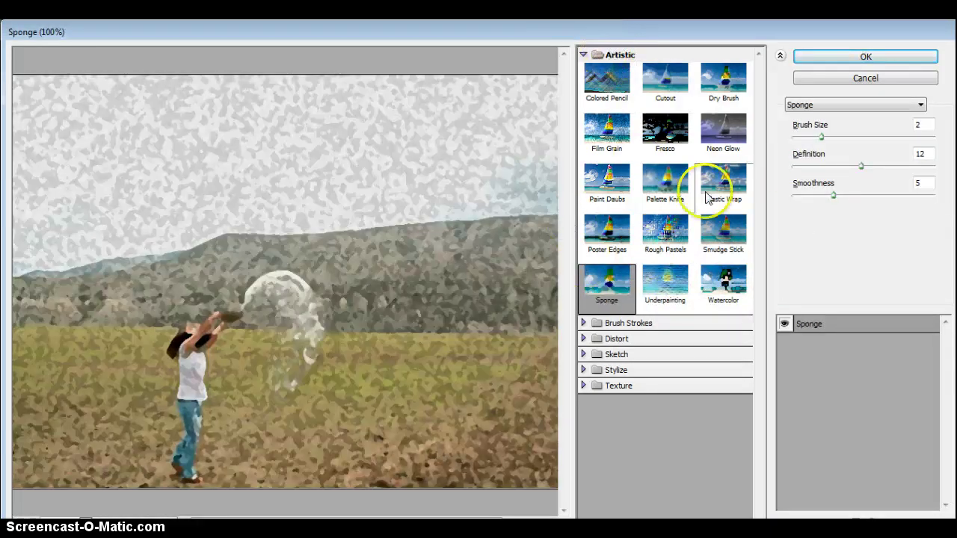
# Step: Preview each Brush Strokes filter, from Accented Edges through Spatter and Sprayed Strokes to Sumi-e
pyautogui.click(636, 324)
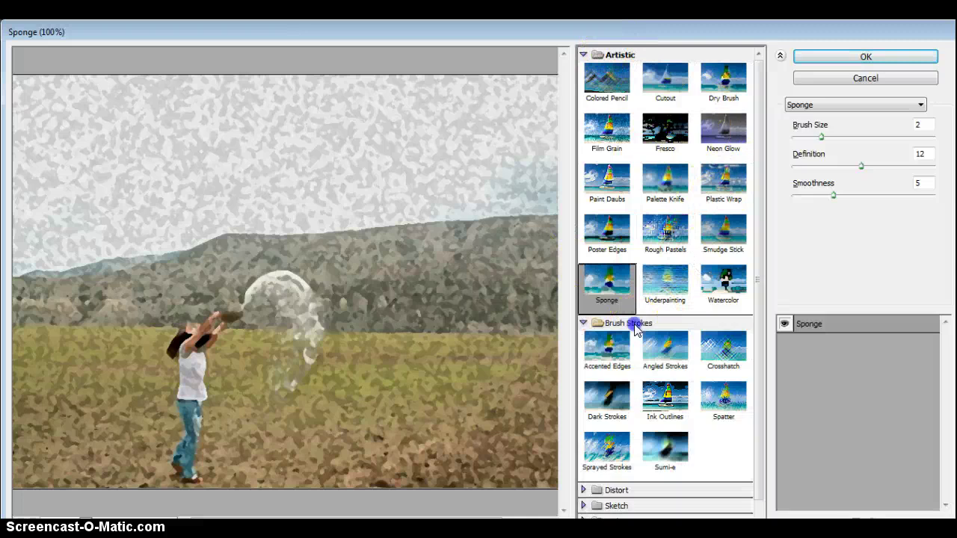
pyautogui.click(611, 345)
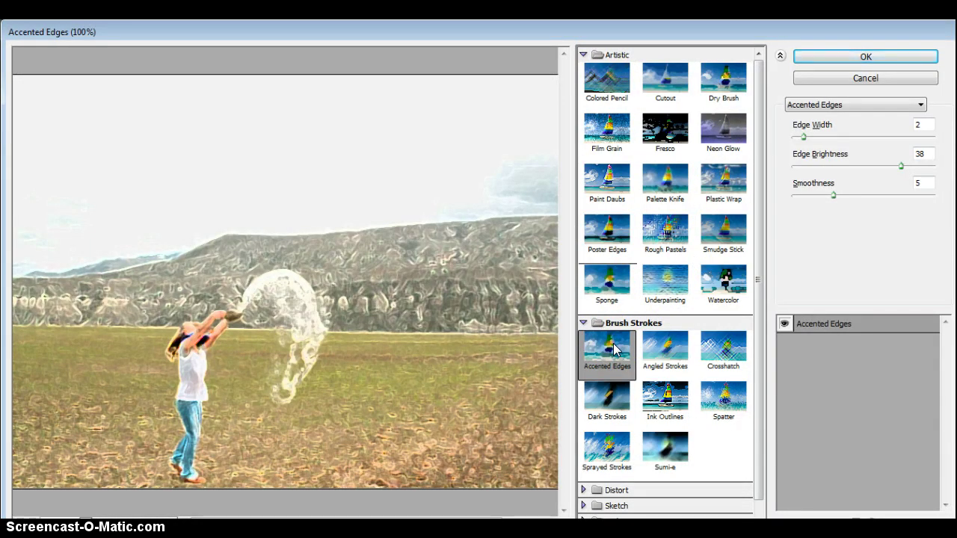
pyautogui.click(665, 349)
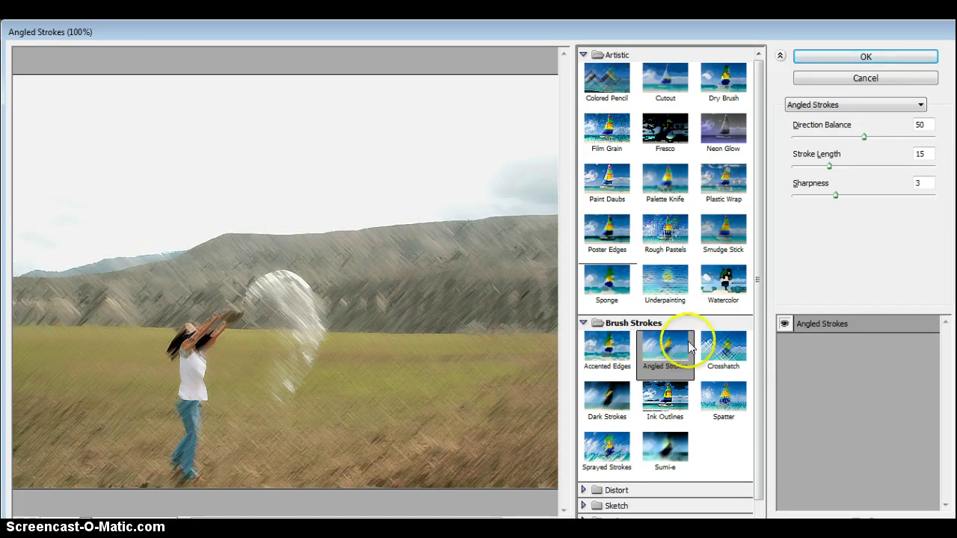
pyautogui.click(723, 348)
pyautogui.click(609, 400)
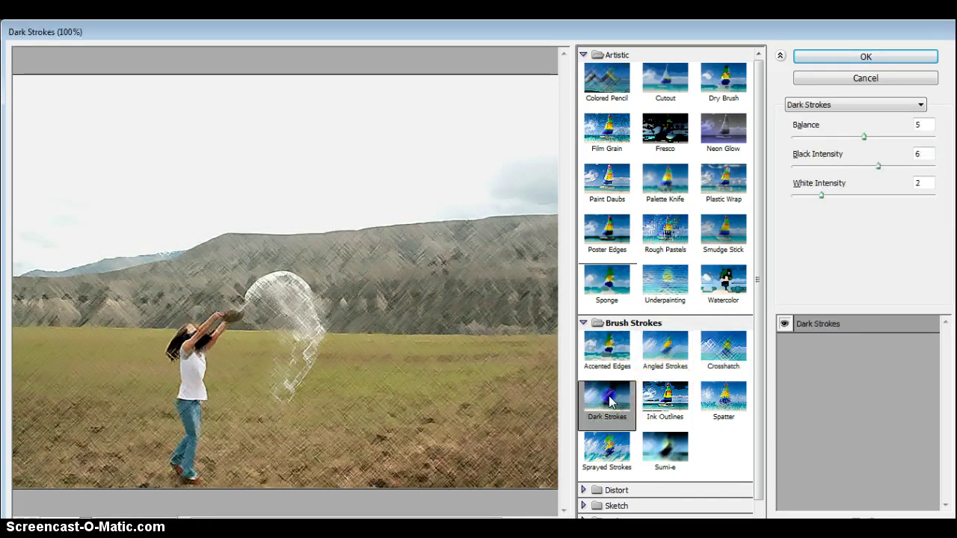
pyautogui.click(664, 396)
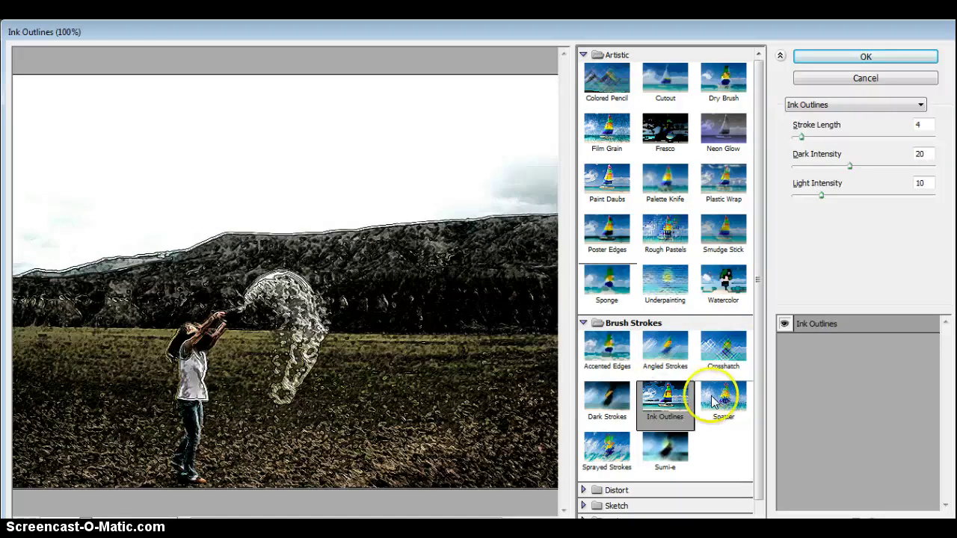
pyautogui.click(705, 402)
pyautogui.click(625, 447)
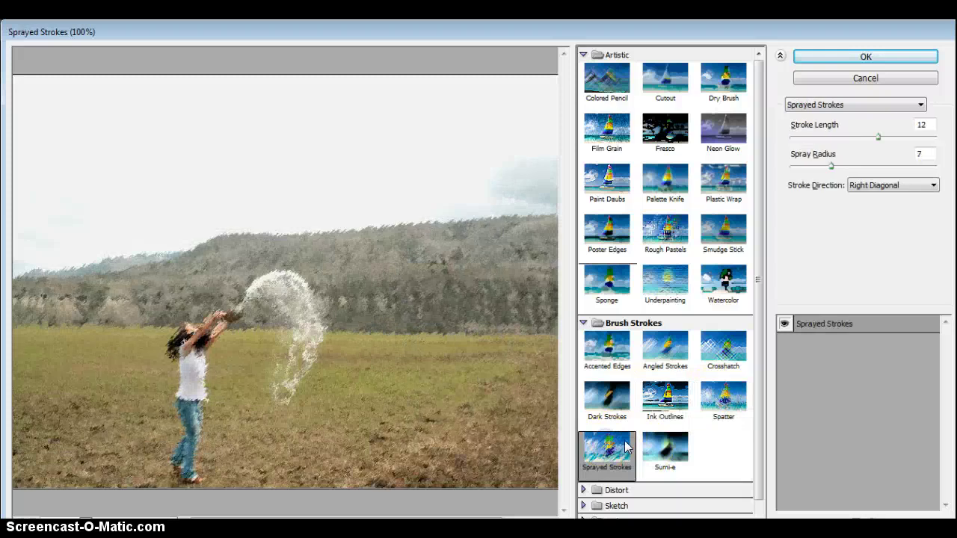
pyautogui.click(665, 447)
# Step: Scroll the filter list and expand the Distort group
pyautogui.moveTo(759, 184); pyautogui.dragTo(774, 274)
pyautogui.click(618, 476)
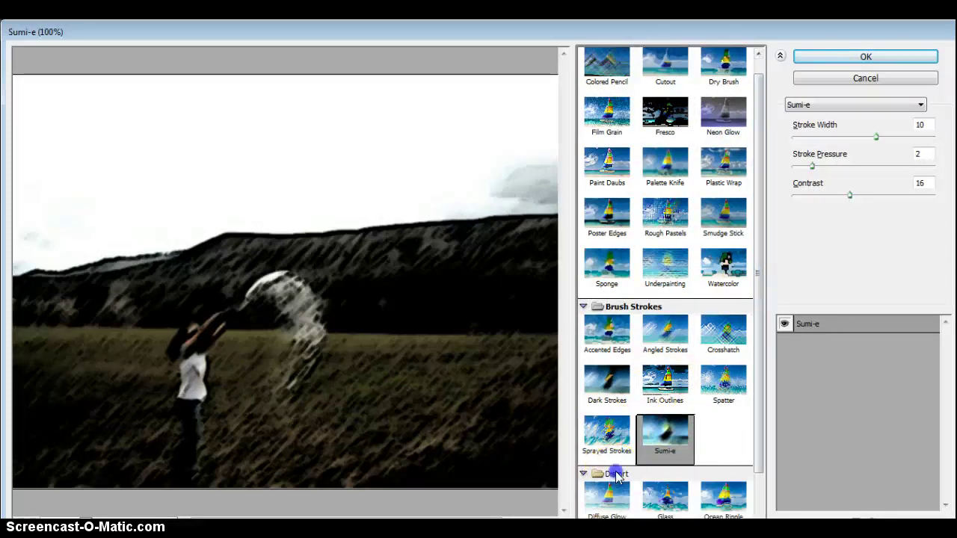
pyautogui.moveTo(763, 278); pyautogui.dragTo(771, 441)
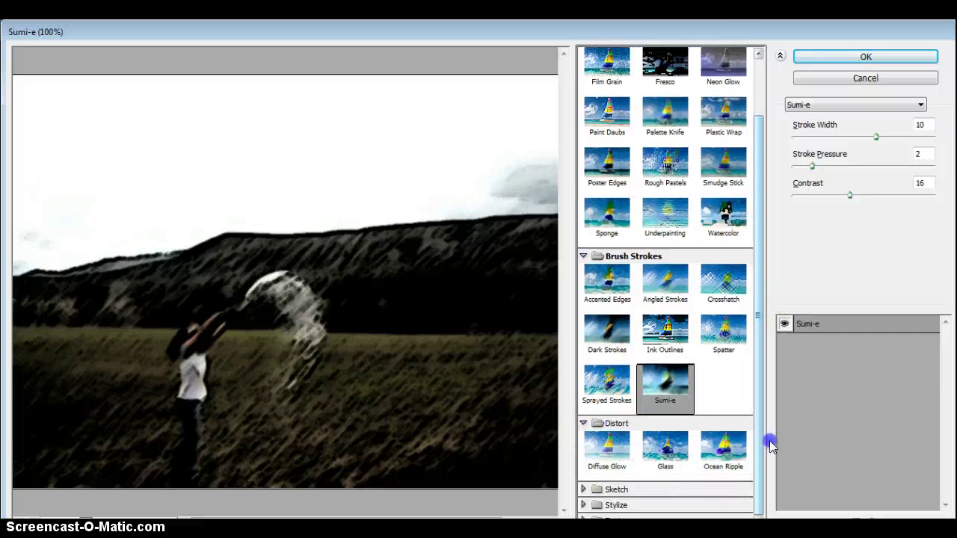
# Step: Preview Diffuse Glow with the glow amount raised from 10 to 16
pyautogui.click(607, 464)
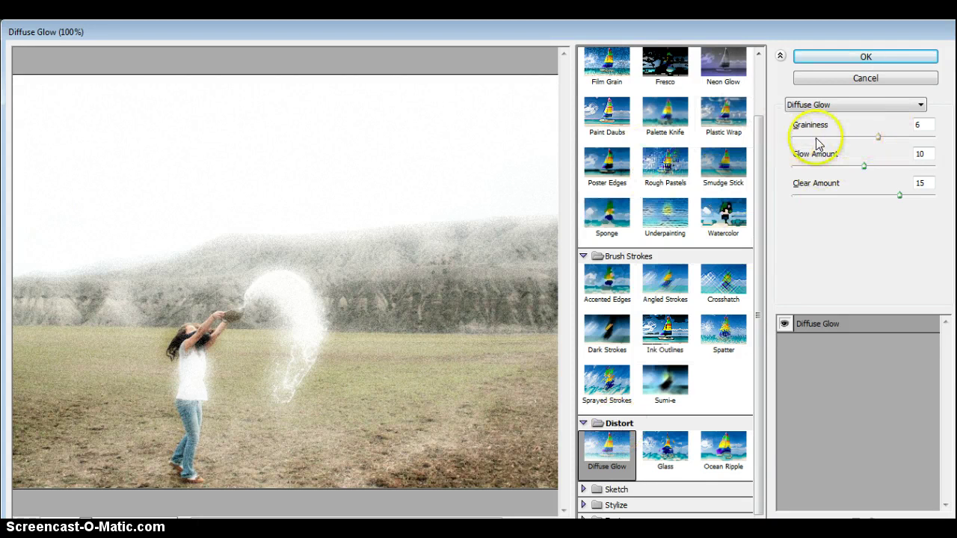
pyautogui.moveTo(863, 165); pyautogui.dragTo(815, 174)
pyautogui.click(838, 105)
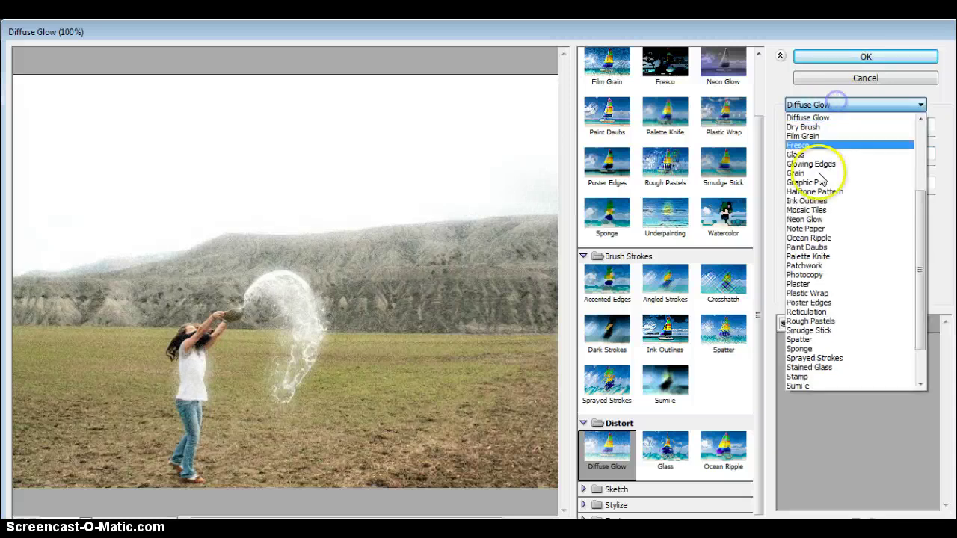
pyautogui.click(821, 105)
# Step: Preview Glass with stronger distortion and a Canvas texture
pyautogui.click(666, 462)
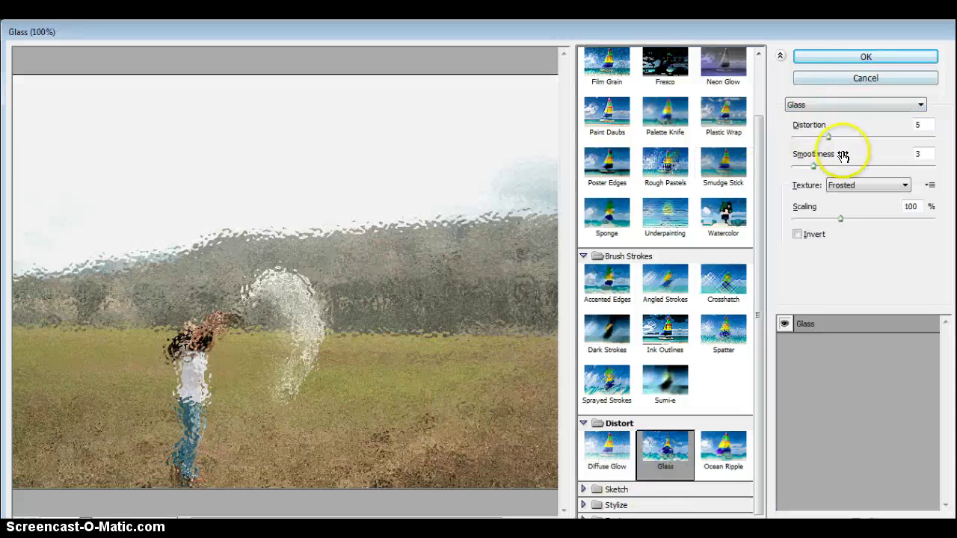
pyautogui.moveTo(828, 137)
pyautogui.mouseDown()
pyautogui.moveTo(891, 145)
pyautogui.moveTo(833, 155)
pyautogui.mouseUp()
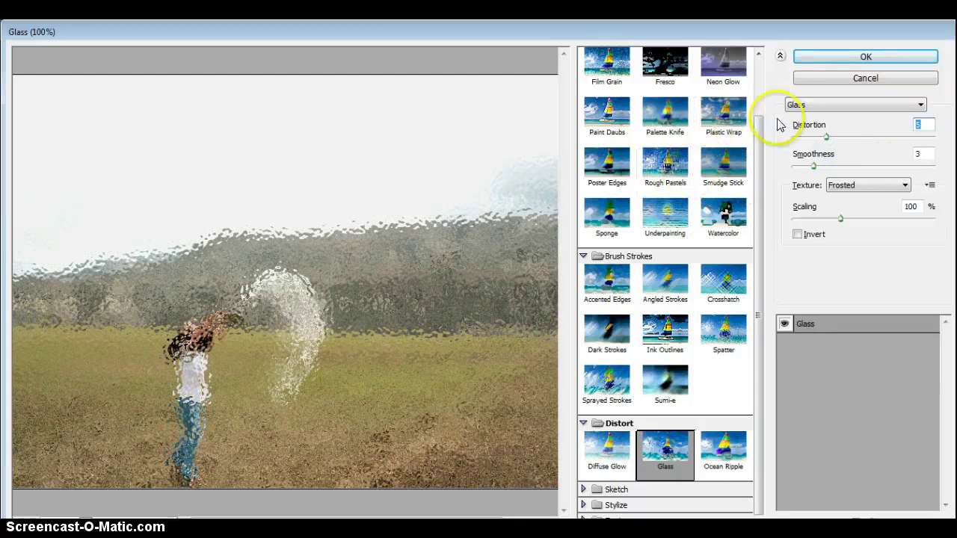
pyautogui.click(882, 185)
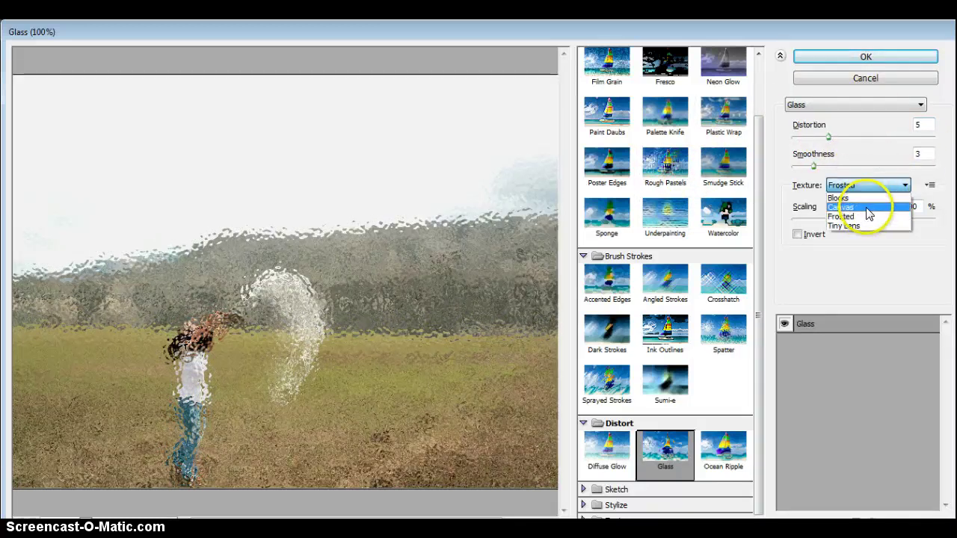
pyautogui.click(868, 209)
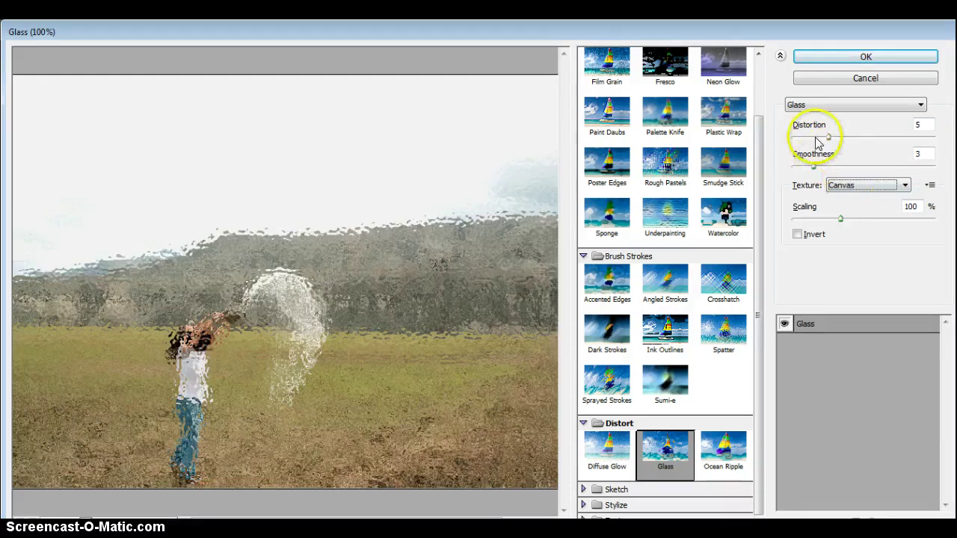
# Step: Switch the preview to Ocean Ripple and expand the Sketch group
pyautogui.click(725, 458)
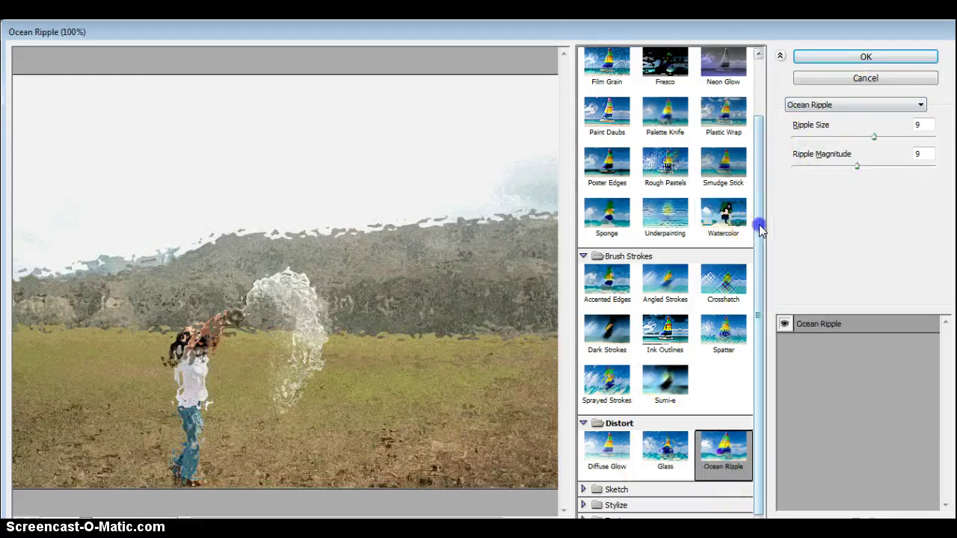
pyautogui.click(615, 490)
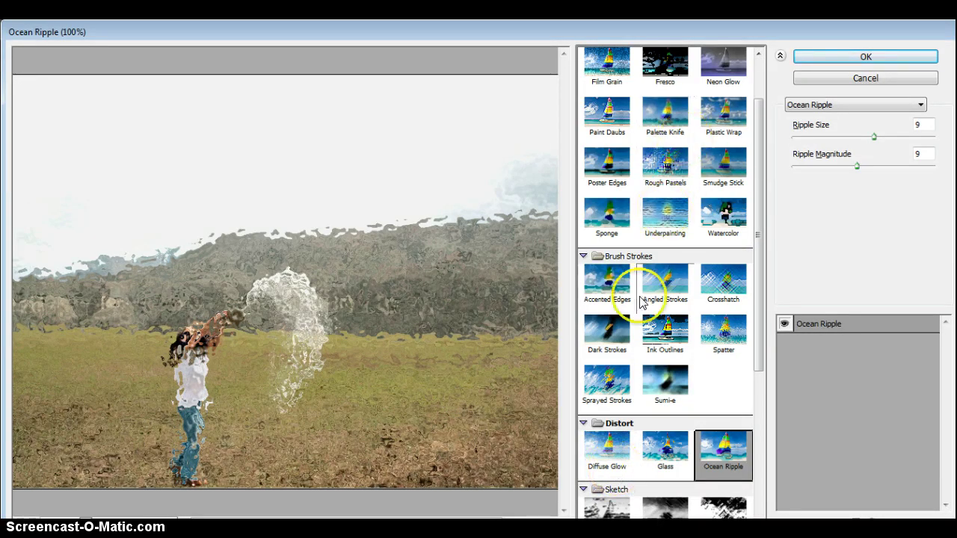
pyautogui.moveTo(757, 196); pyautogui.dragTo(760, 351)
# Step: Preview Bas Relief, Chalk & Charcoal, Charcoal, Chrome, Conté Crayon, Graphic Pen, Photocopy and Note Paper
pyautogui.click(621, 258)
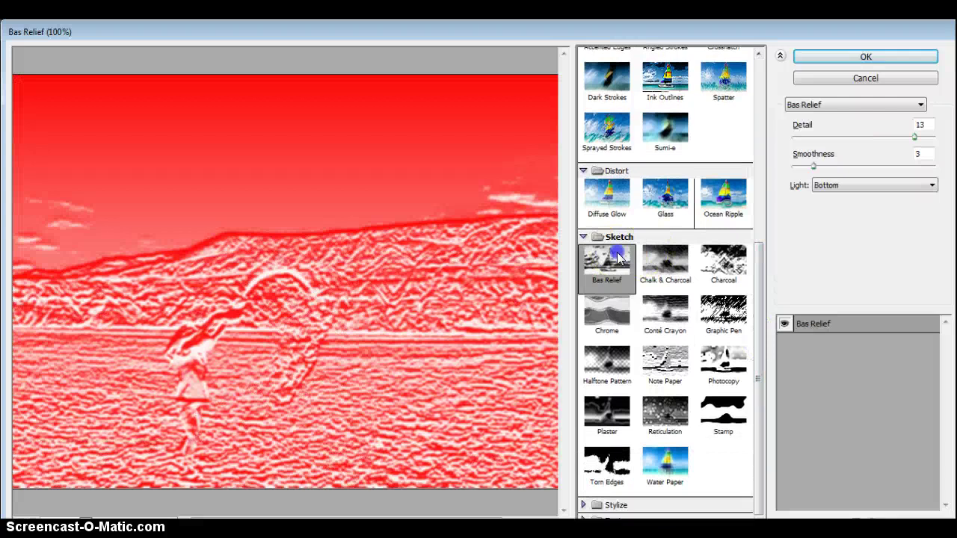
pyautogui.click(658, 258)
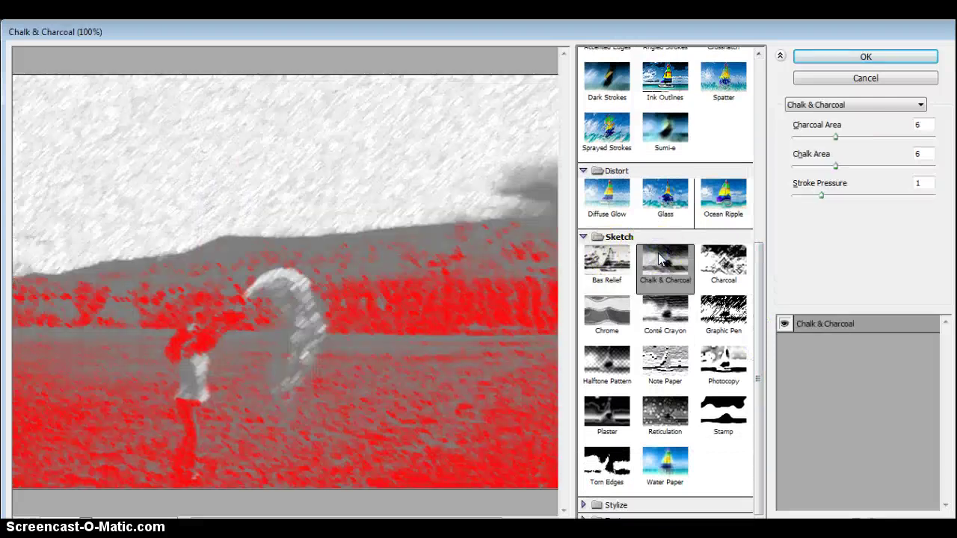
pyautogui.click(714, 258)
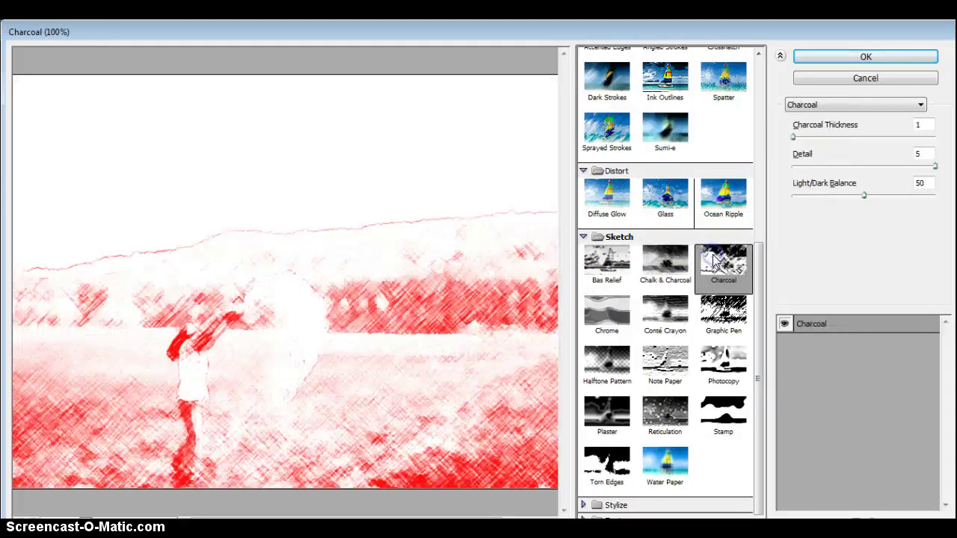
pyautogui.click(592, 316)
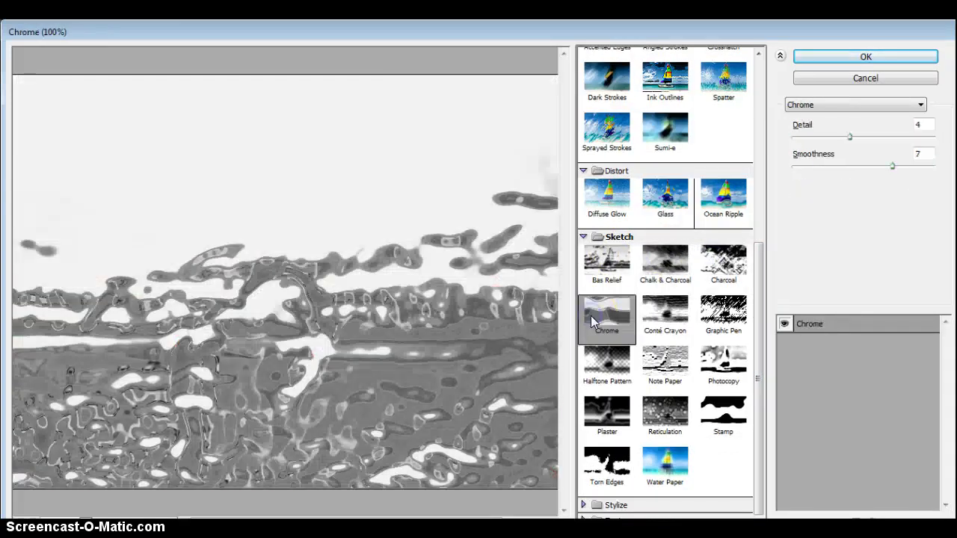
pyautogui.click(660, 318)
pyautogui.click(721, 310)
pyautogui.click(720, 374)
pyautogui.click(658, 365)
# Step: Preview Halftone Pattern, Plaster, Reticulation, Stamp, Torn Edges and Water Paper, then expand Stylize
pyautogui.click(596, 368)
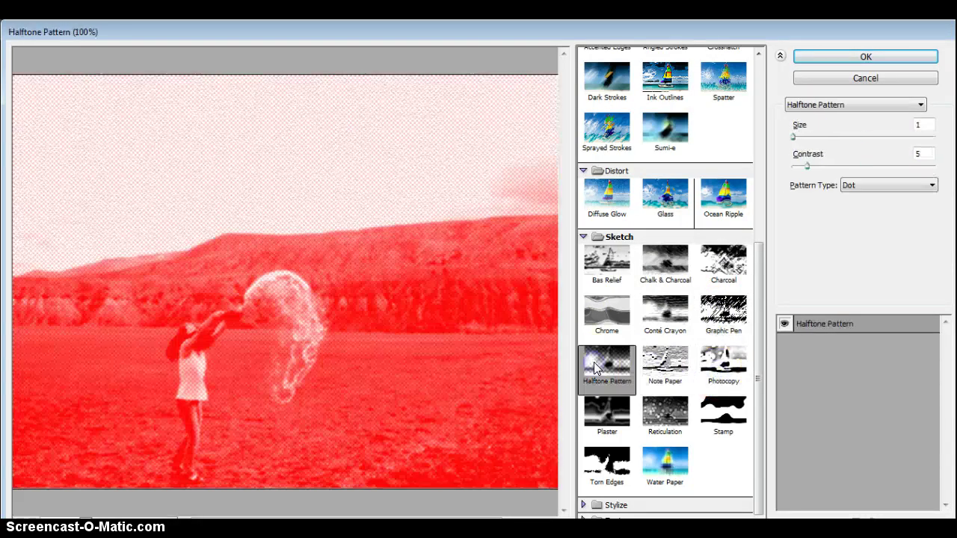
pyautogui.click(599, 413)
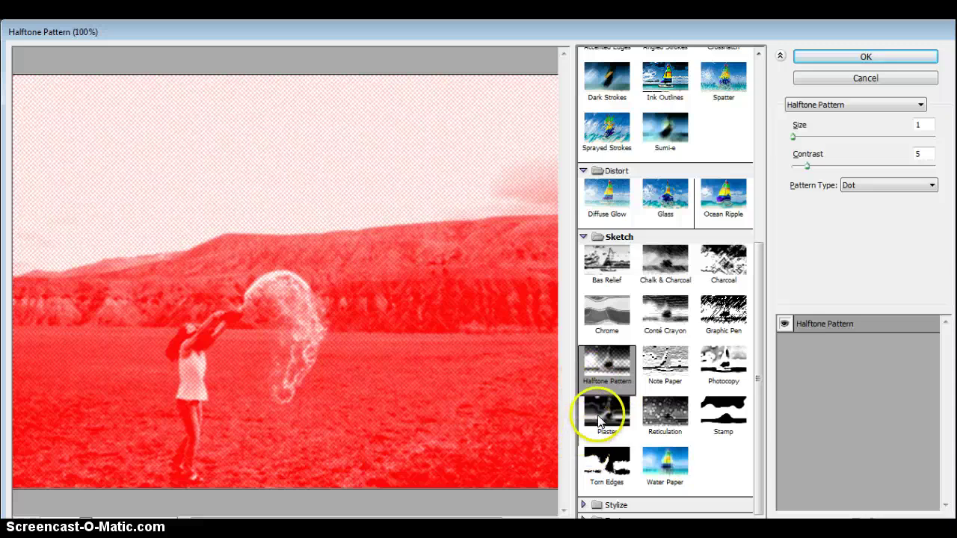
pyautogui.click(658, 413)
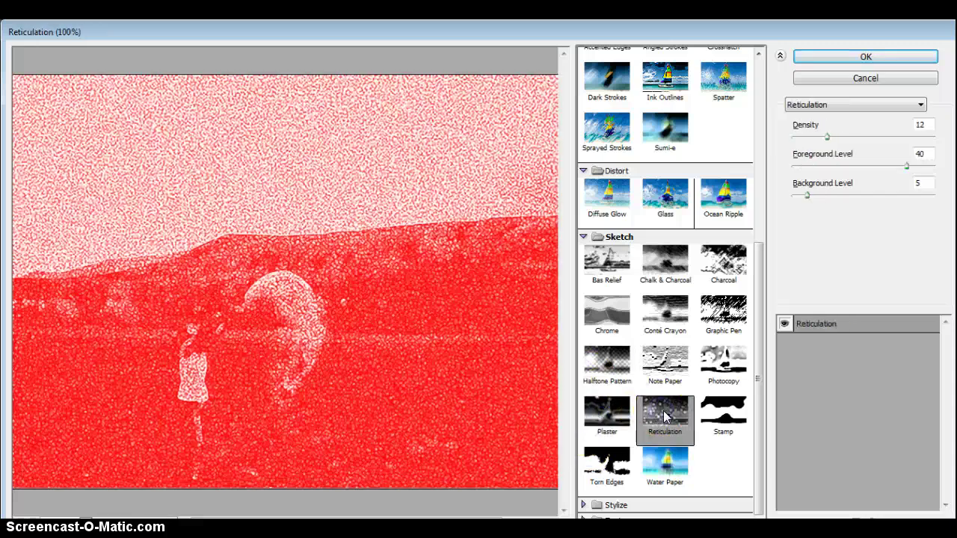
pyautogui.click(744, 404)
pyautogui.click(604, 460)
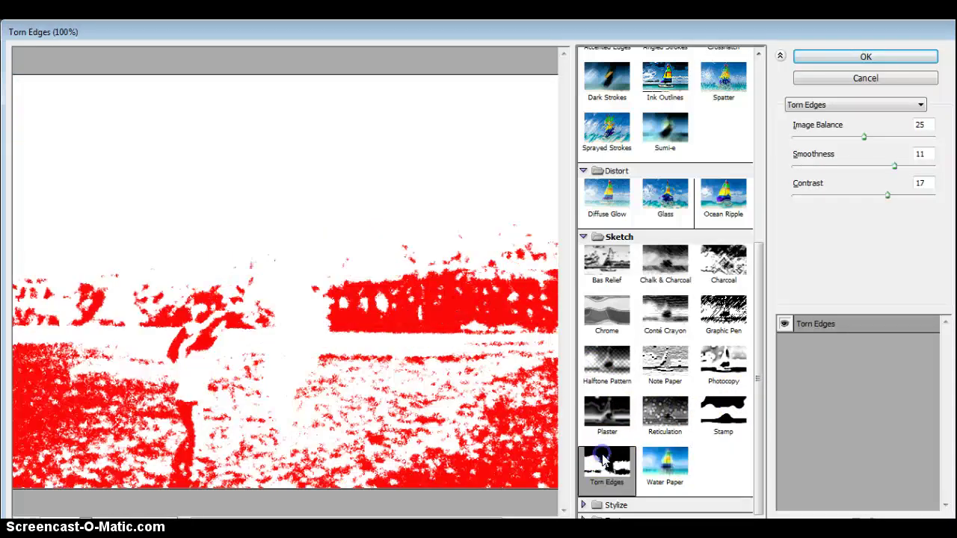
pyautogui.click(651, 461)
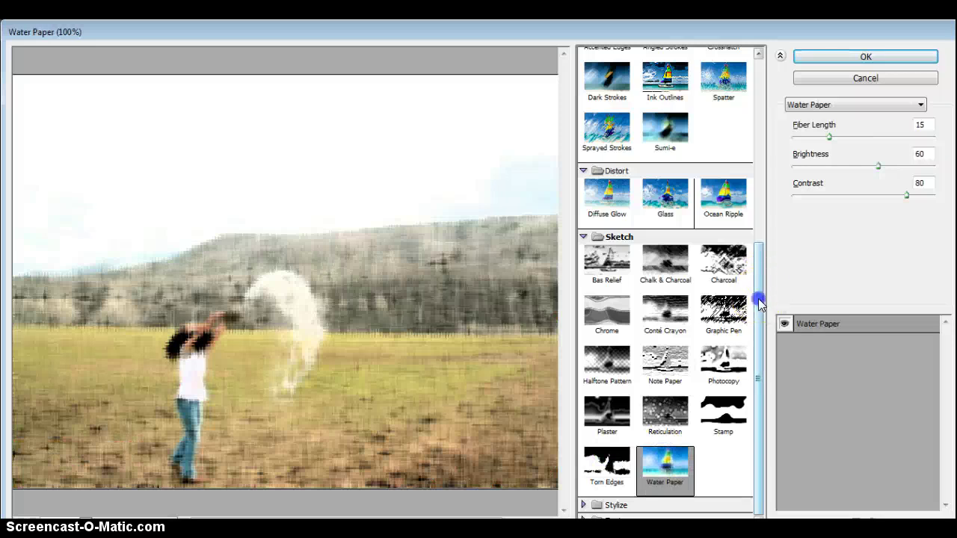
pyautogui.click(614, 505)
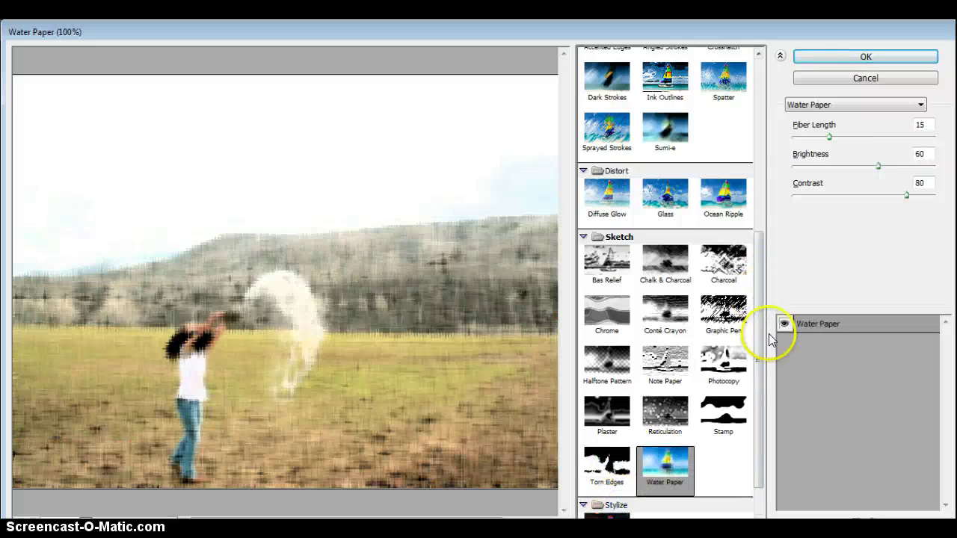
pyautogui.moveTo(761, 318); pyautogui.dragTo(758, 374)
# Step: Preview Glowing Edges and expand the Texture filter group
pyautogui.click(602, 478)
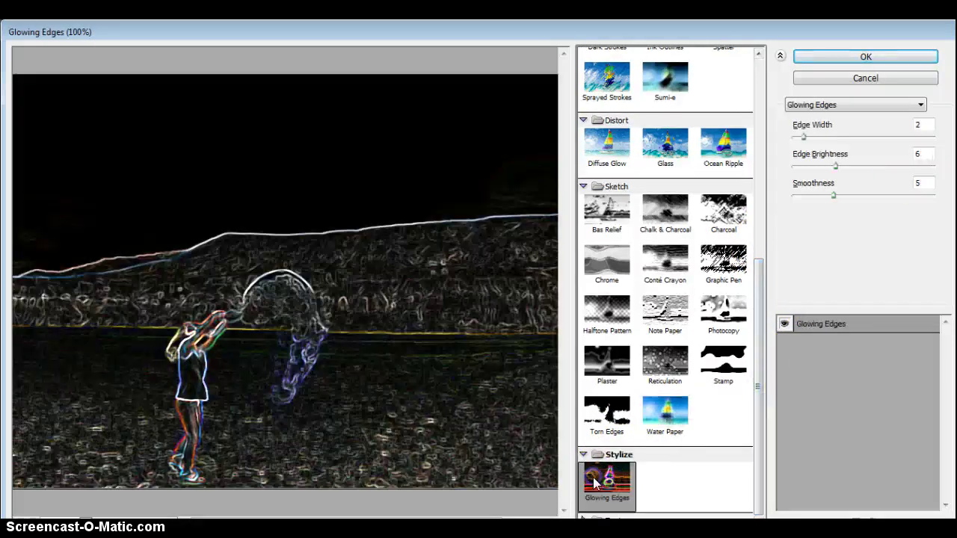
pyautogui.click(760, 284)
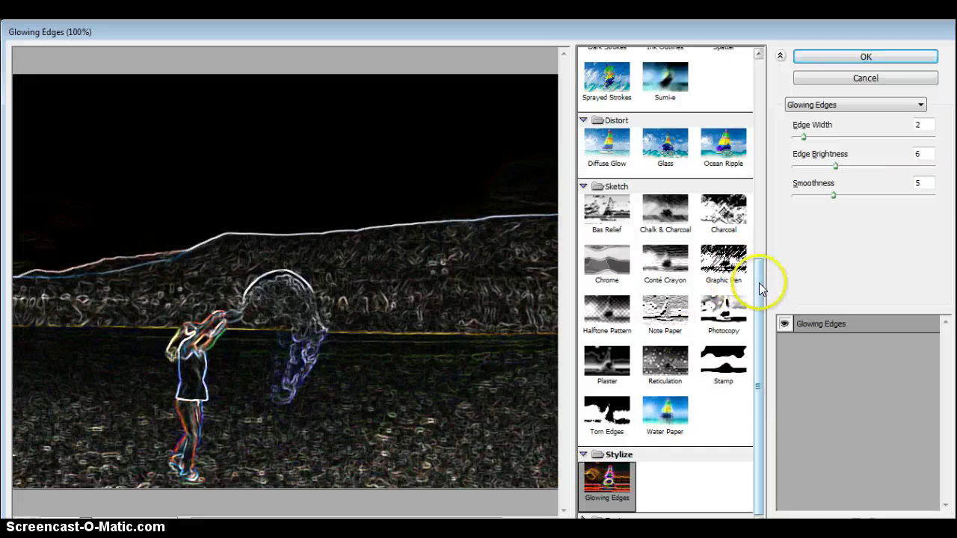
pyautogui.click(614, 486)
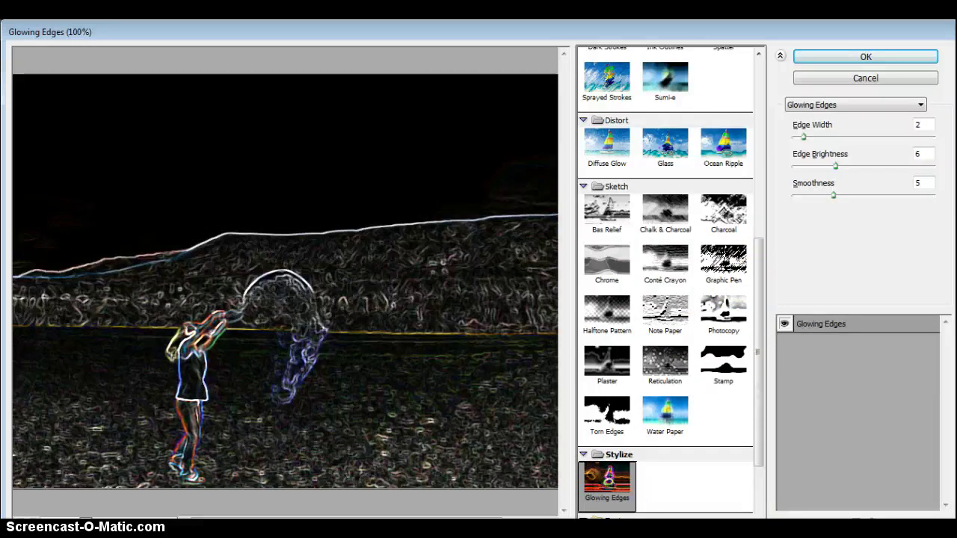
pyautogui.moveTo(765, 316); pyautogui.dragTo(773, 504)
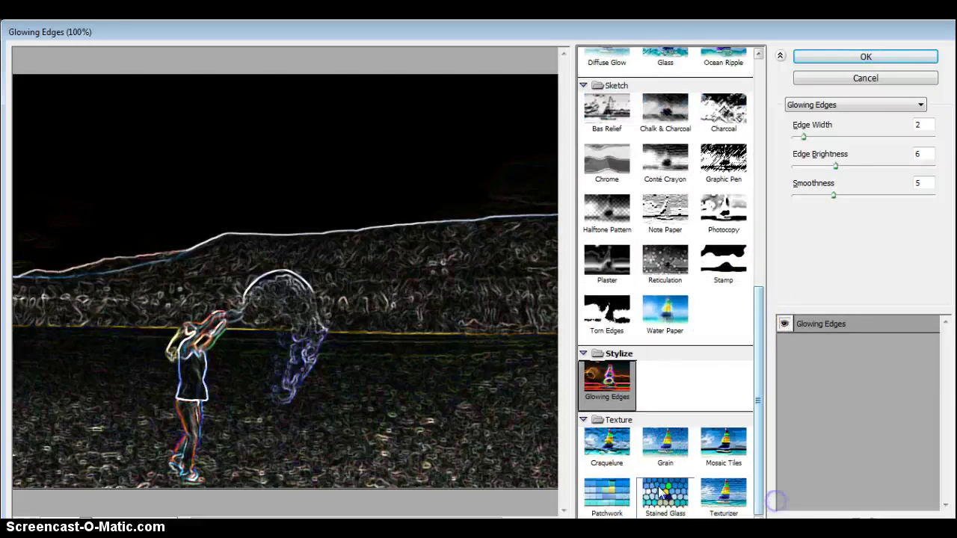
# Step: Preview Craquelure, Grain, Mosaic Tiles, Patchwork, Stained Glass, then Texturizer scaled to 89%
pyautogui.click(618, 457)
pyautogui.click(665, 443)
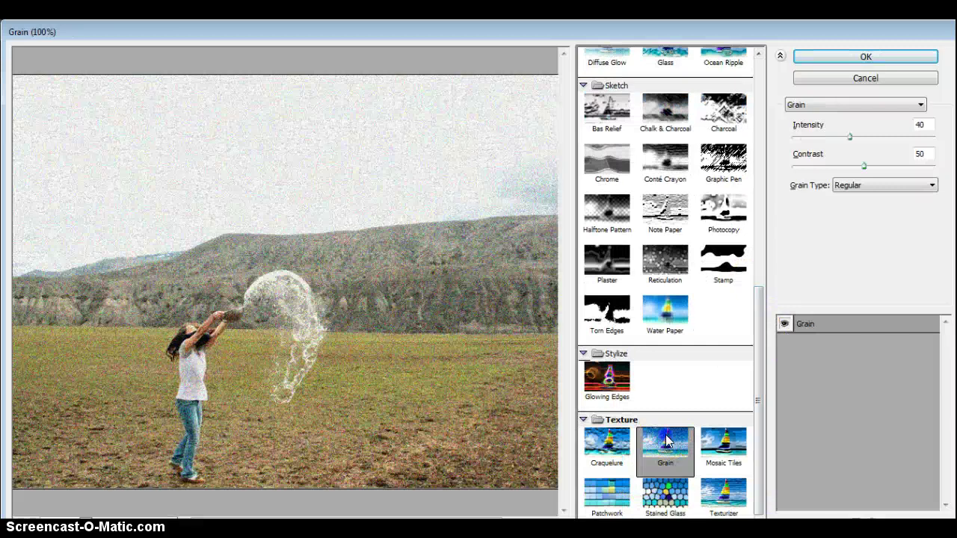
pyautogui.click(723, 443)
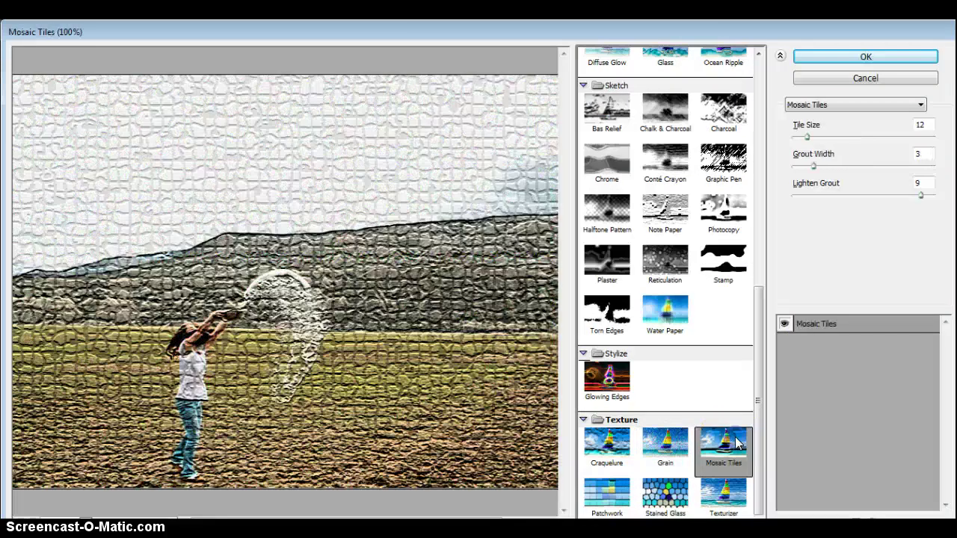
pyautogui.click(587, 498)
pyautogui.click(665, 499)
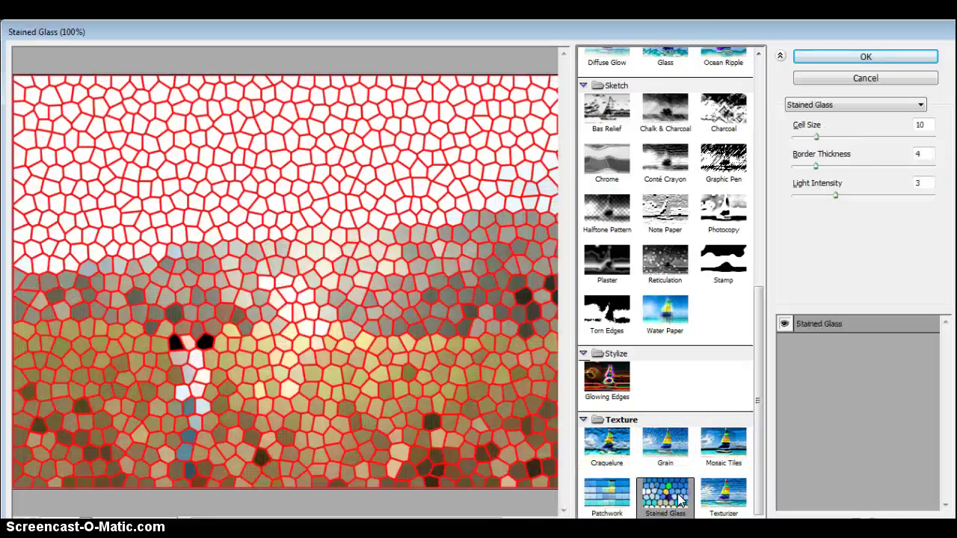
pyautogui.click(726, 497)
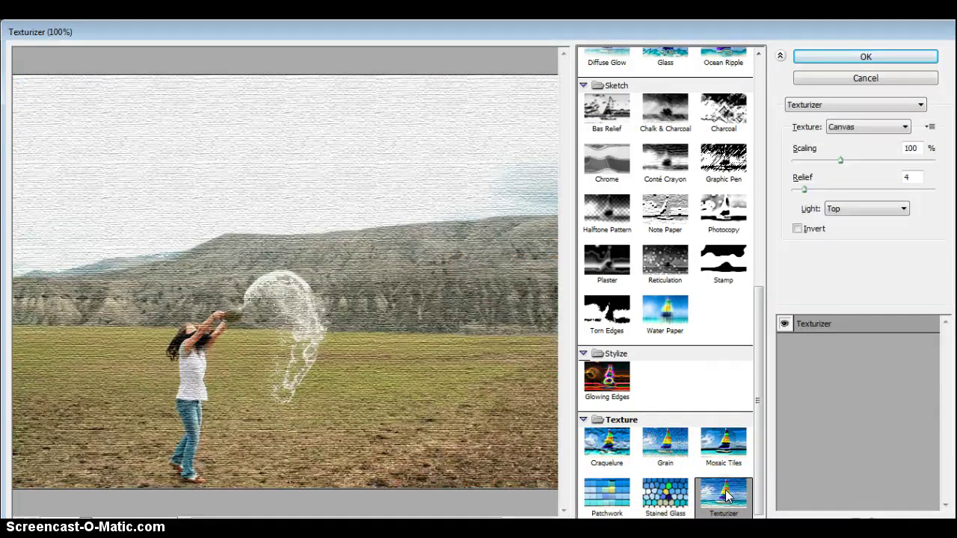
pyautogui.click(849, 161)
pyautogui.moveTo(851, 164)
pyautogui.mouseDown()
pyautogui.moveTo(889, 163)
pyautogui.moveTo(808, 165)
pyautogui.moveTo(834, 169)
pyautogui.mouseUp()
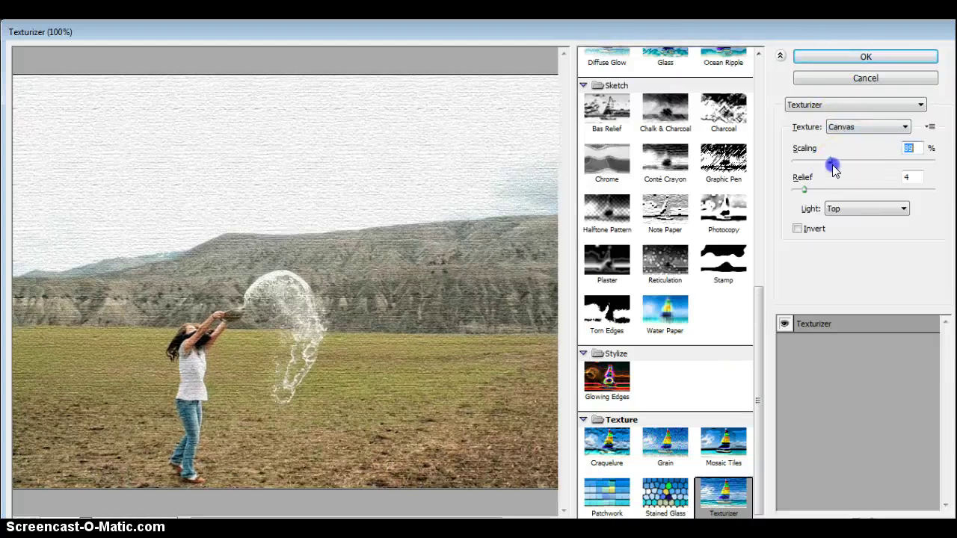
# Step: Preview Dry Brush with coarser strokes, then cancel the Filter Gallery without applying anything
pyautogui.moveTo(757, 332); pyautogui.dragTo(761, 48)
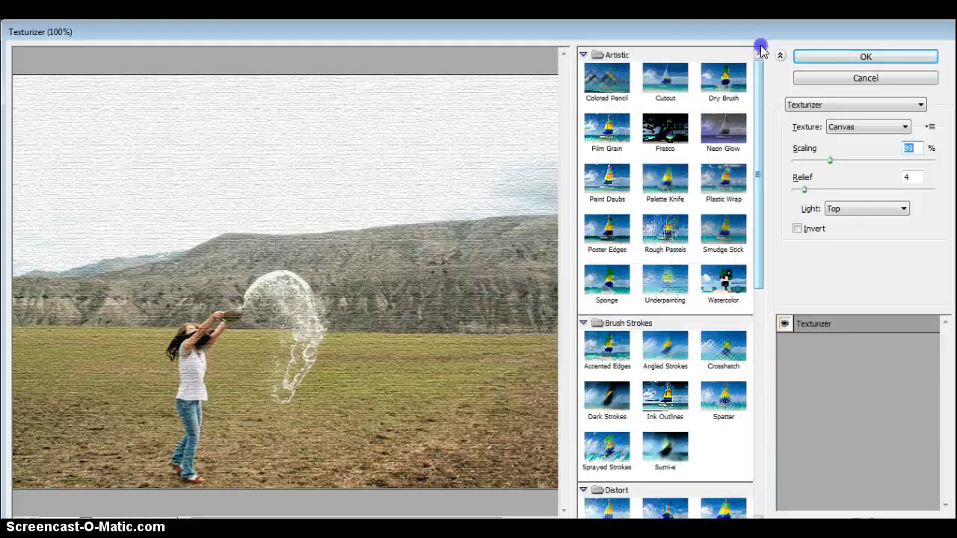
pyautogui.click(742, 86)
pyautogui.moveTo(821, 137)
pyautogui.mouseDown()
pyautogui.moveTo(905, 141)
pyautogui.moveTo(877, 139)
pyautogui.mouseUp()
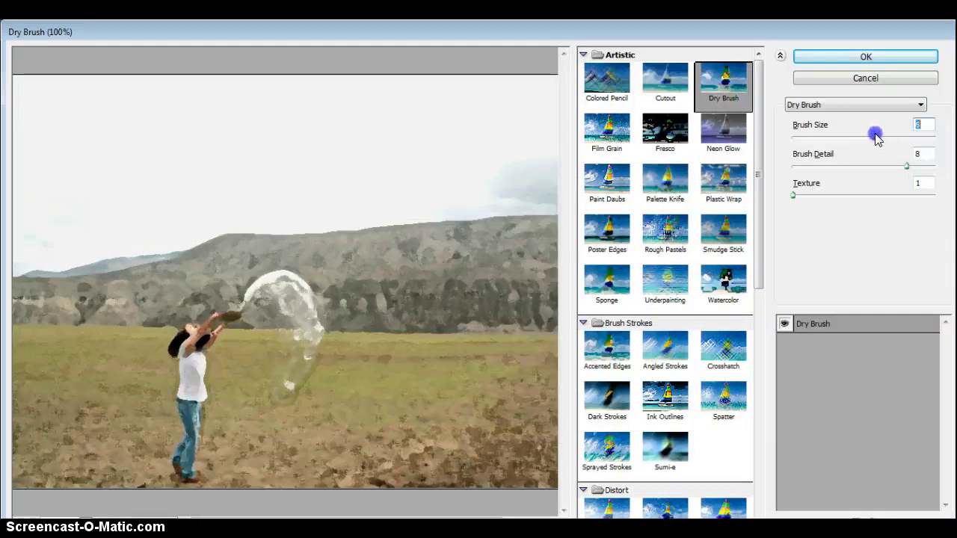
pyautogui.click(866, 78)
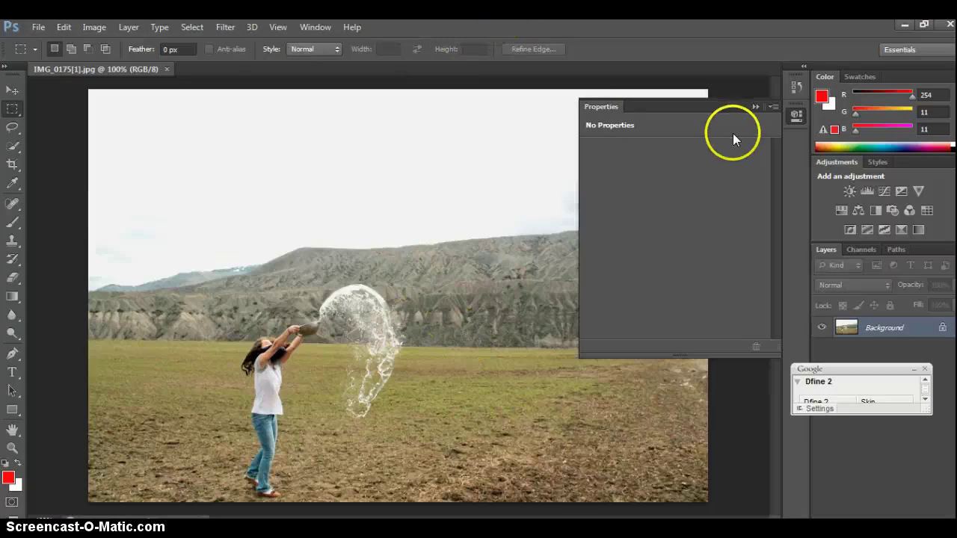
# Step: Open Liquify and stretch the splash's lower edge into a long streak
pyautogui.click(224, 28)
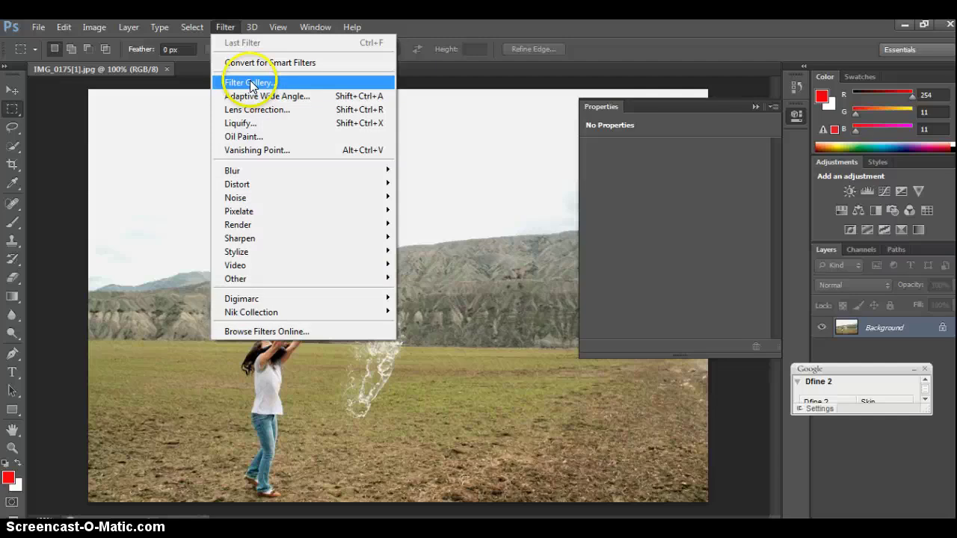
pyautogui.click(241, 124)
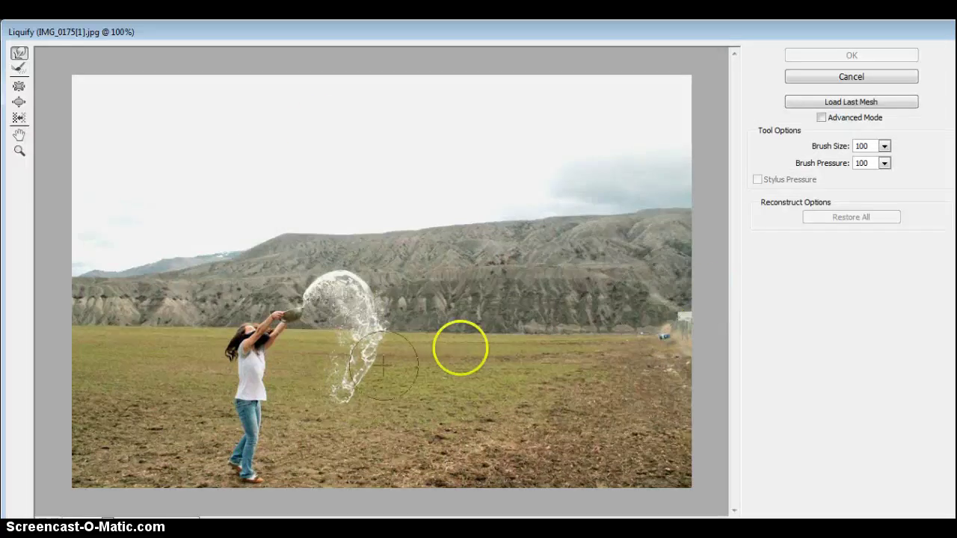
pyautogui.moveTo(340, 370)
pyautogui.mouseDown()
pyautogui.moveTo(295, 424)
pyautogui.moveTo(358, 364)
pyautogui.moveTo(294, 381)
pyautogui.mouseUp()
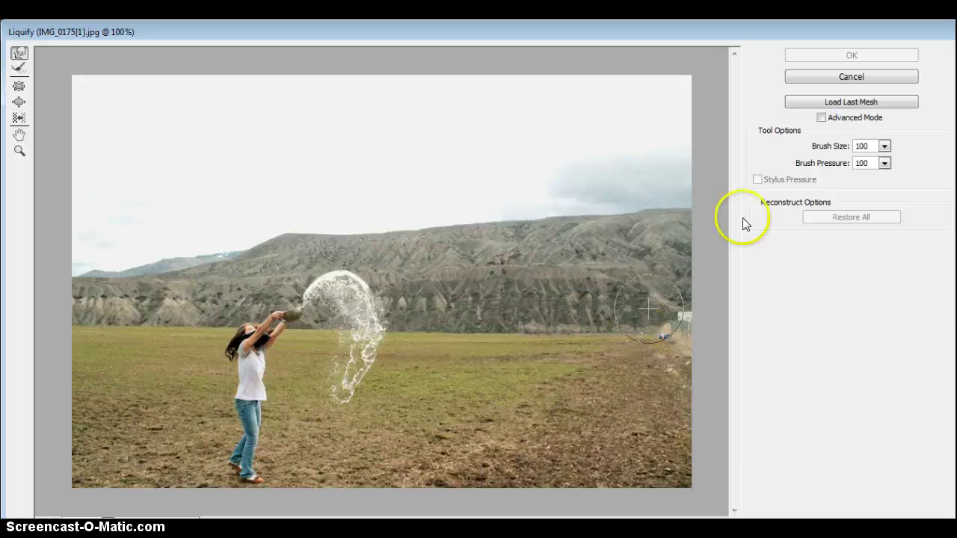
# Step: Set the Liquify brush size to 2701, then cancel to discard the warp
pyautogui.click(885, 146)
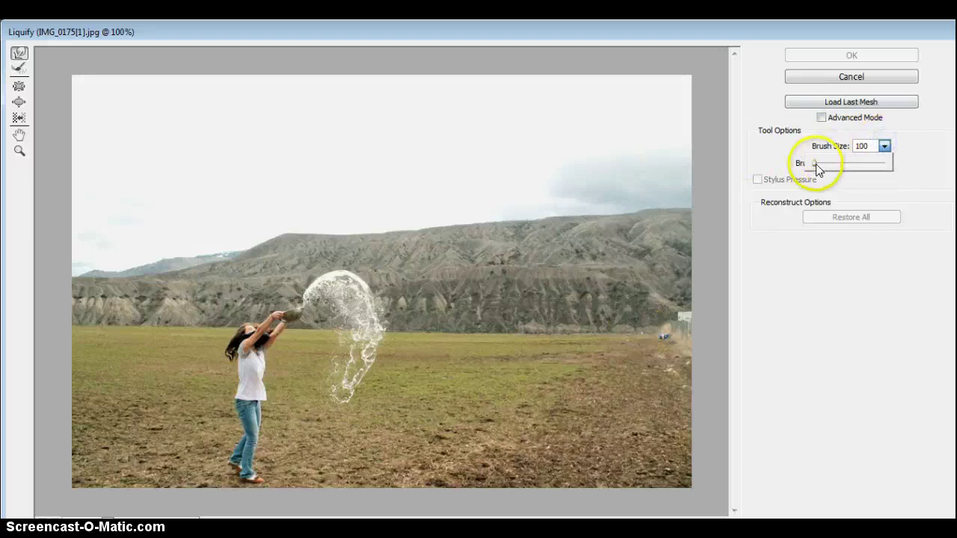
pyautogui.moveTo(838, 164); pyautogui.dragTo(868, 165)
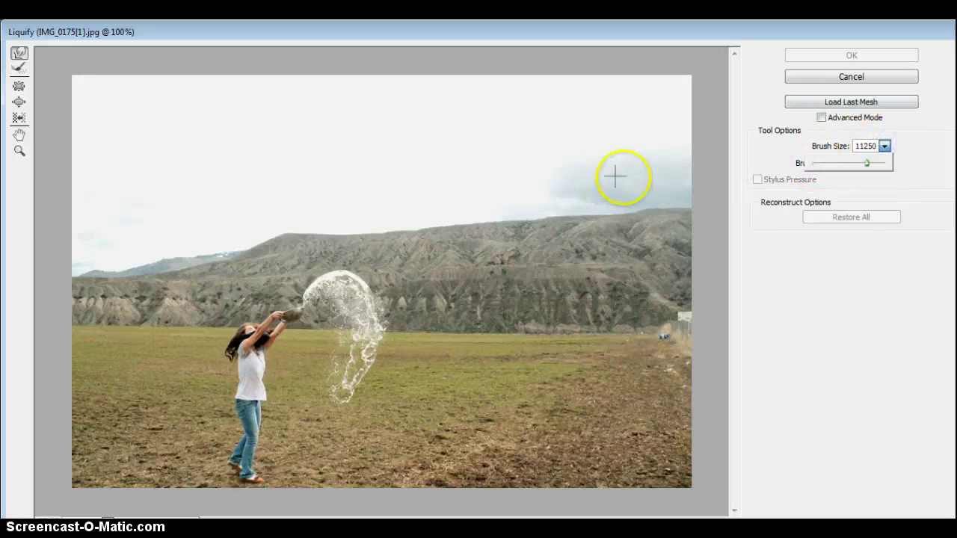
pyautogui.click(884, 163)
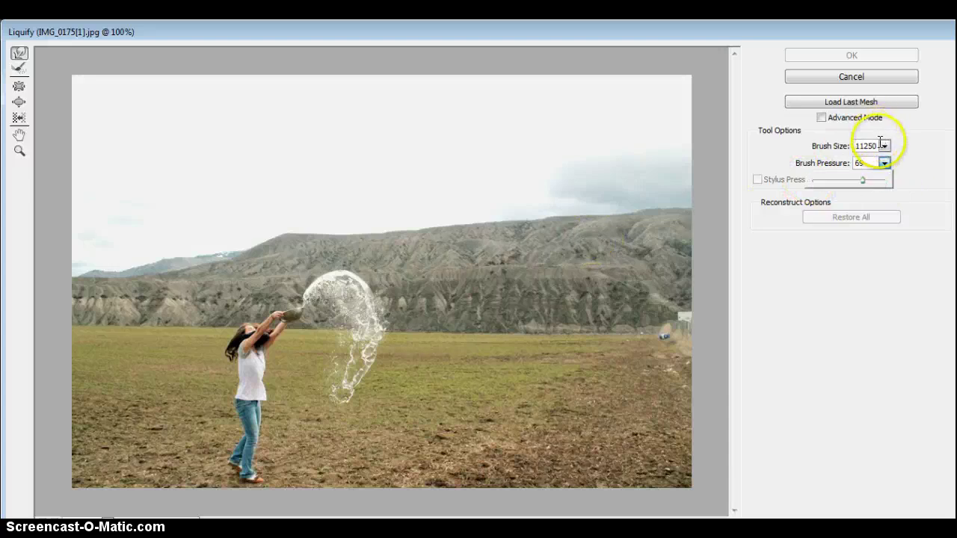
pyautogui.click(884, 145)
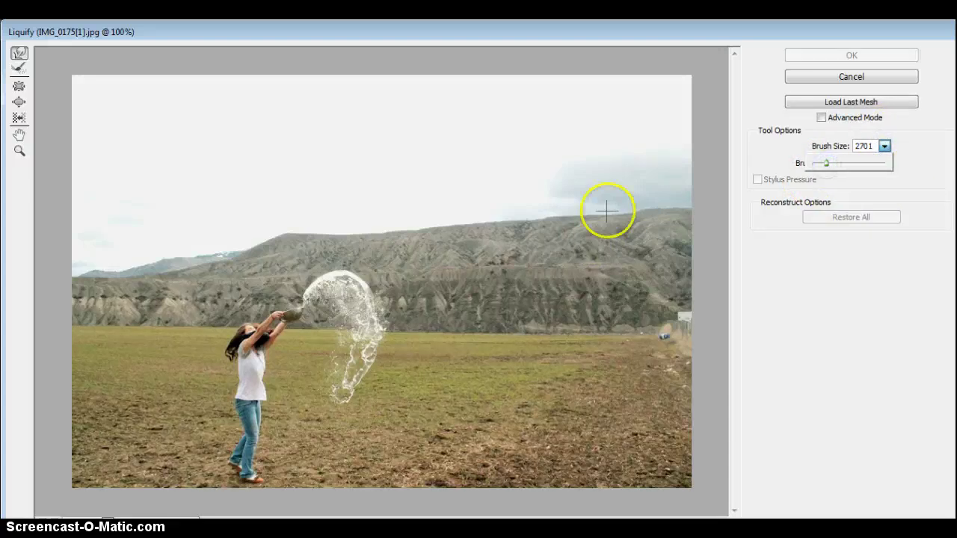
pyautogui.click(921, 220)
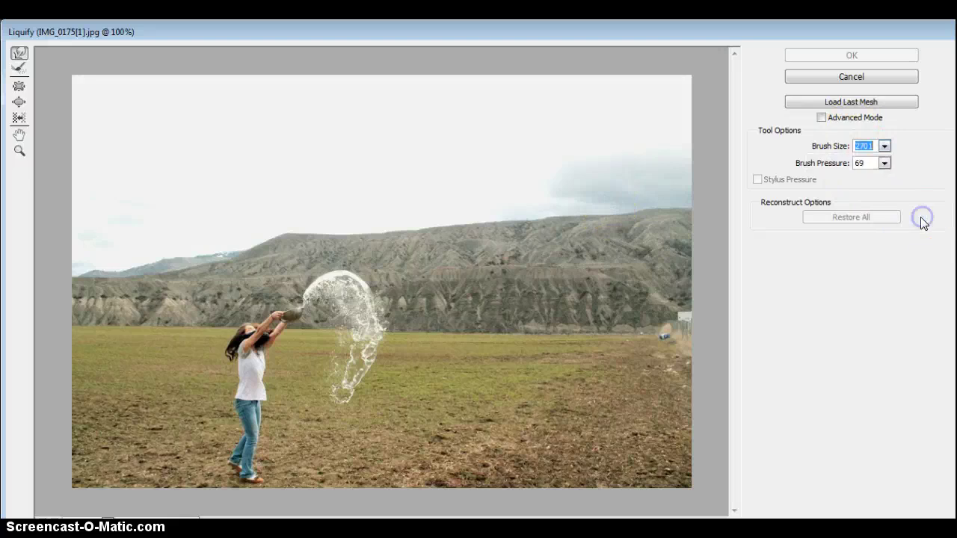
pyautogui.click(865, 76)
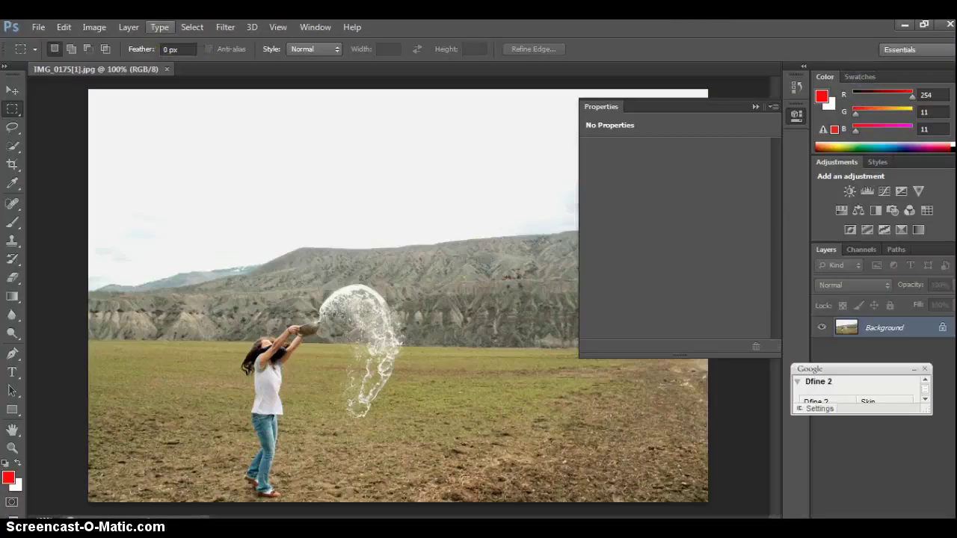
pyautogui.click(226, 27)
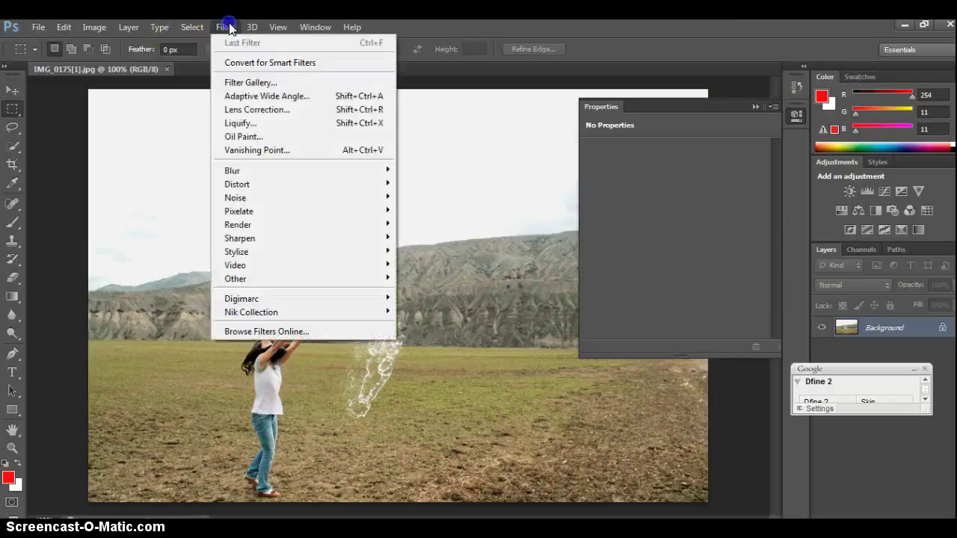
pyautogui.click(247, 137)
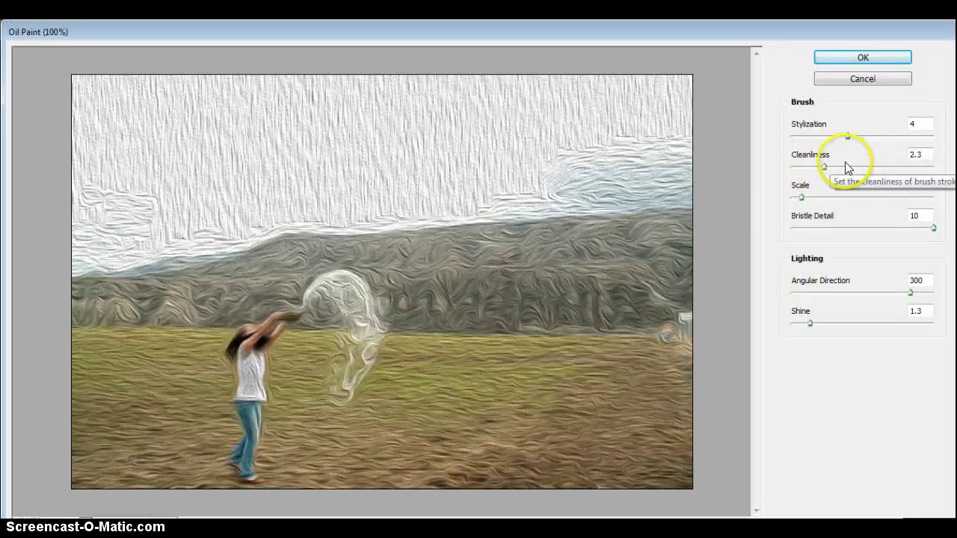
pyautogui.moveTo(847, 136); pyautogui.dragTo(934, 143)
pyautogui.click(824, 168)
pyautogui.moveTo(833, 164)
pyautogui.mouseDown()
pyautogui.moveTo(930, 184)
pyautogui.moveTo(846, 168)
pyautogui.mouseUp()
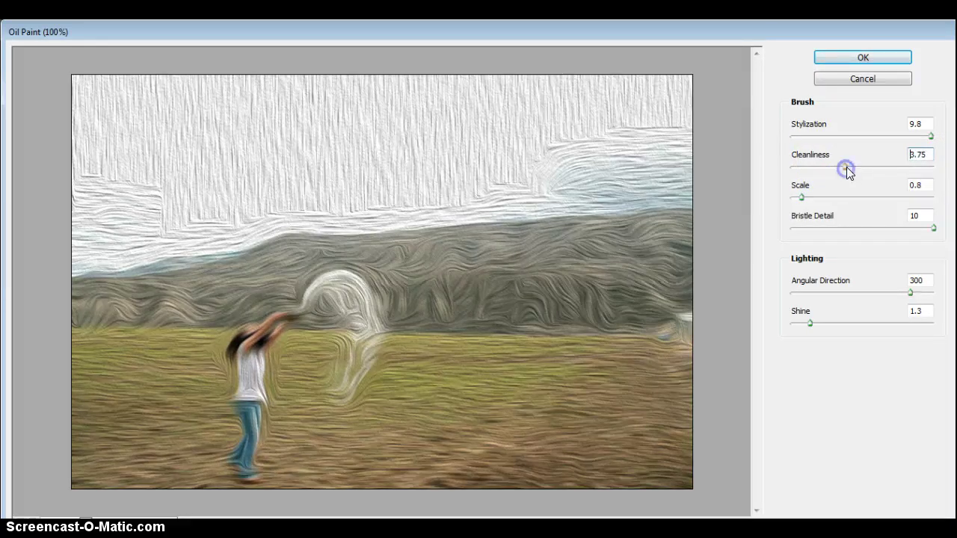
pyautogui.click(860, 80)
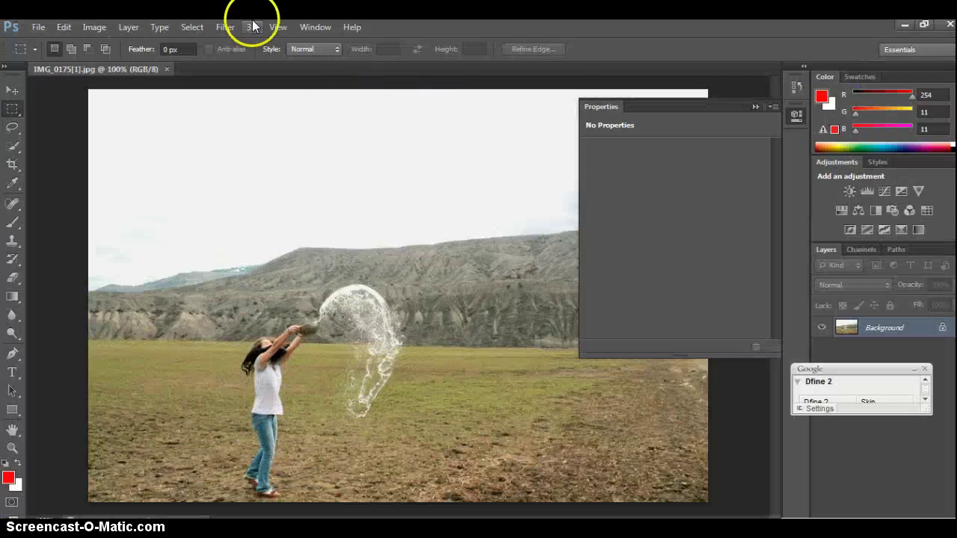
pyautogui.click(227, 27)
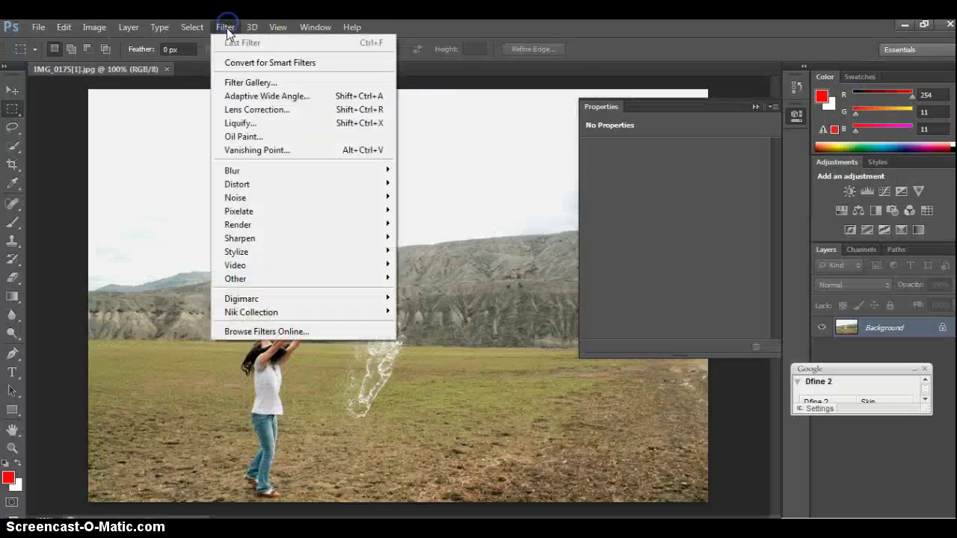
pyautogui.click(250, 150)
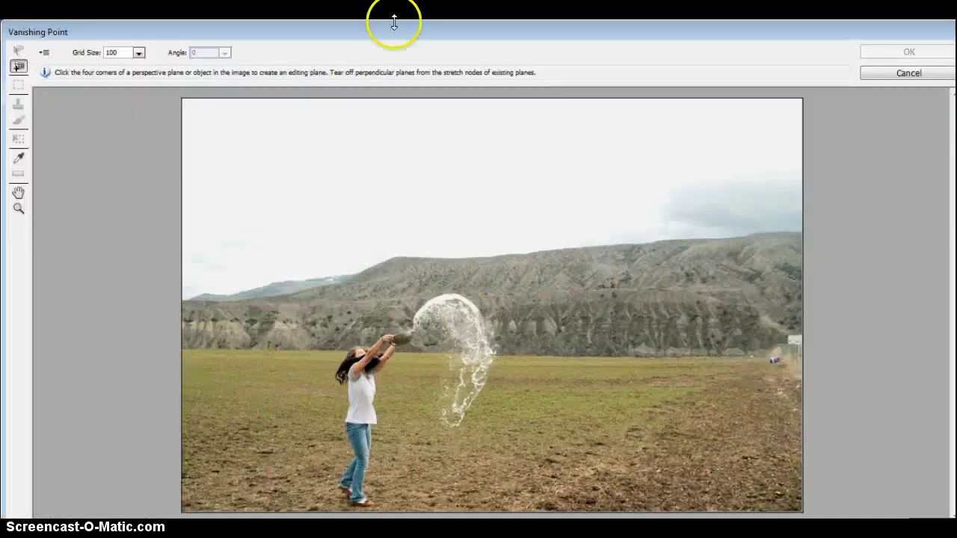
pyautogui.click(908, 72)
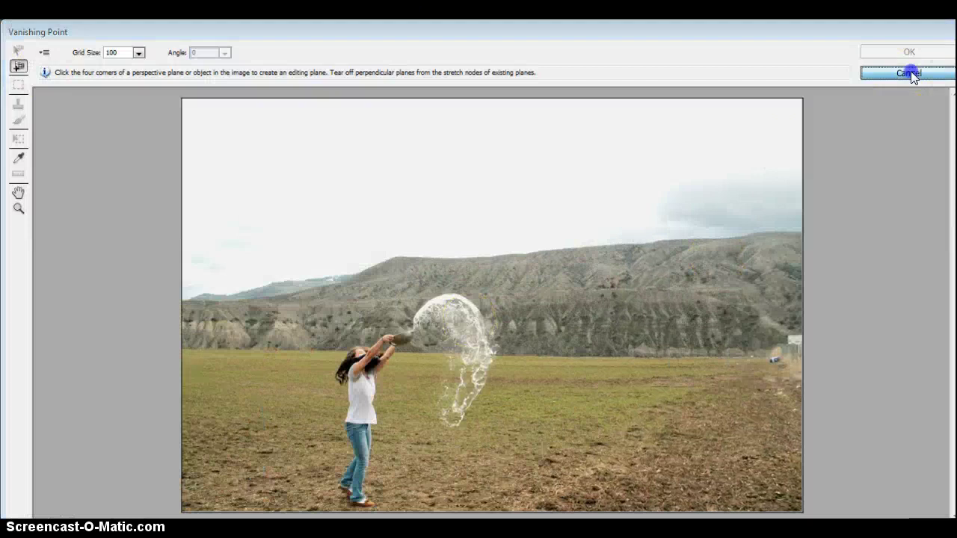
pyautogui.click(224, 30)
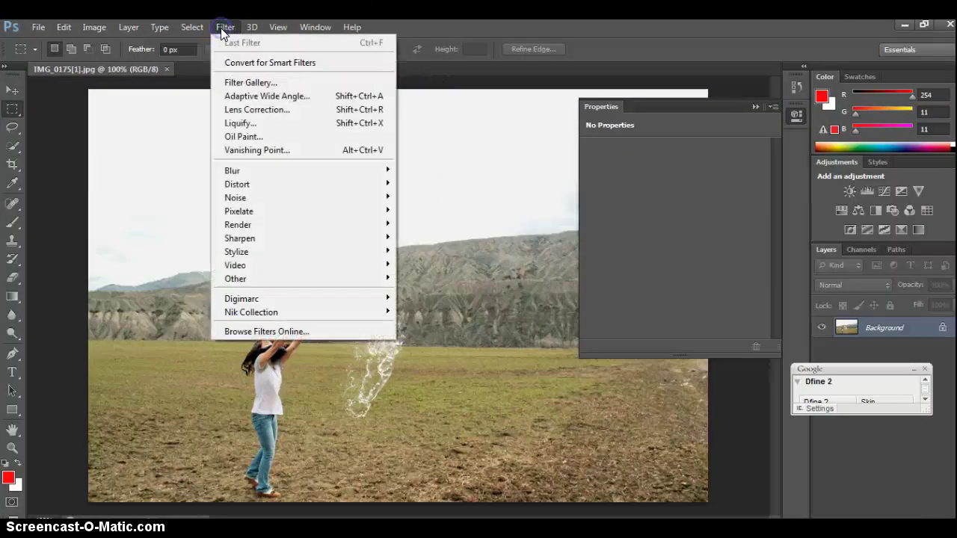
pyautogui.moveTo(228, 170)
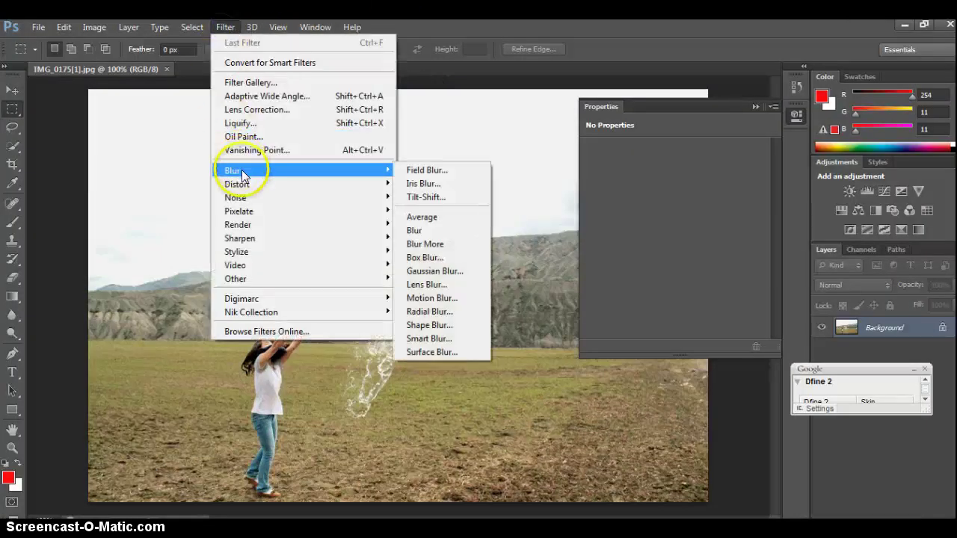
pyautogui.click(420, 175)
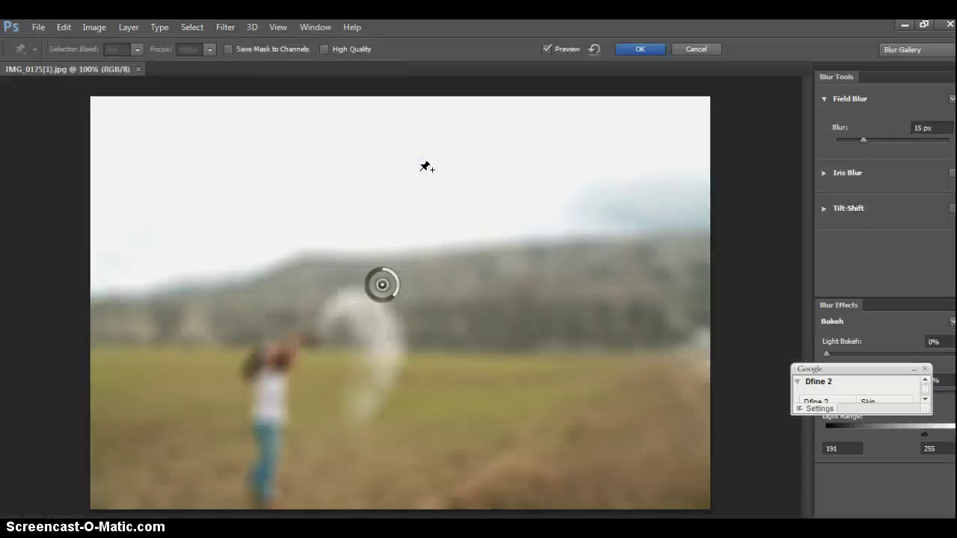
pyautogui.click(64, 27)
pyautogui.click(98, 37)
pyautogui.click(69, 28)
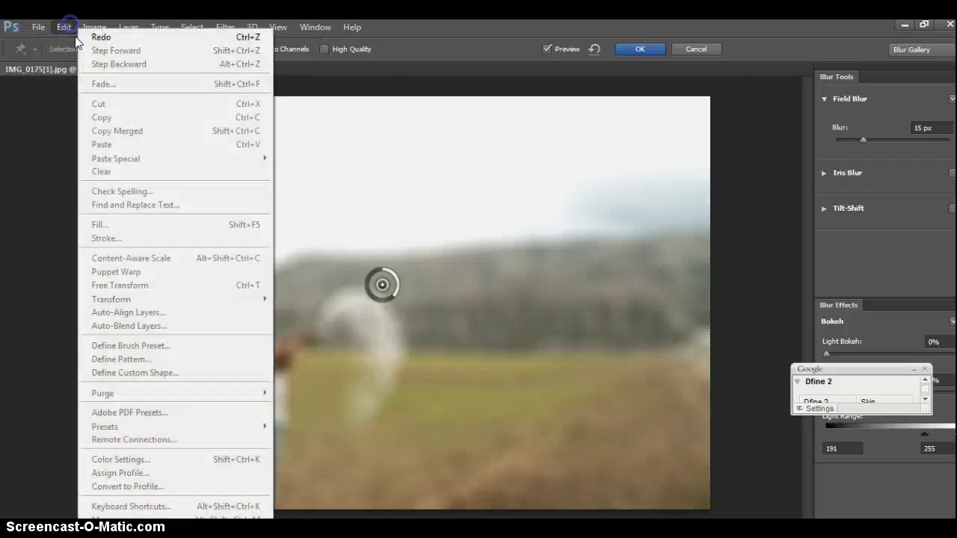
pyautogui.click(363, 81)
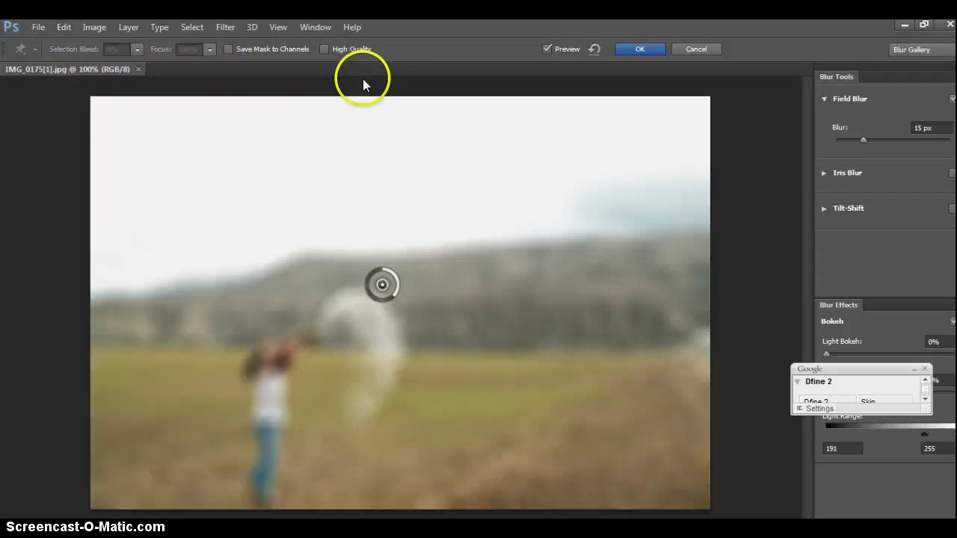
pyautogui.click(695, 47)
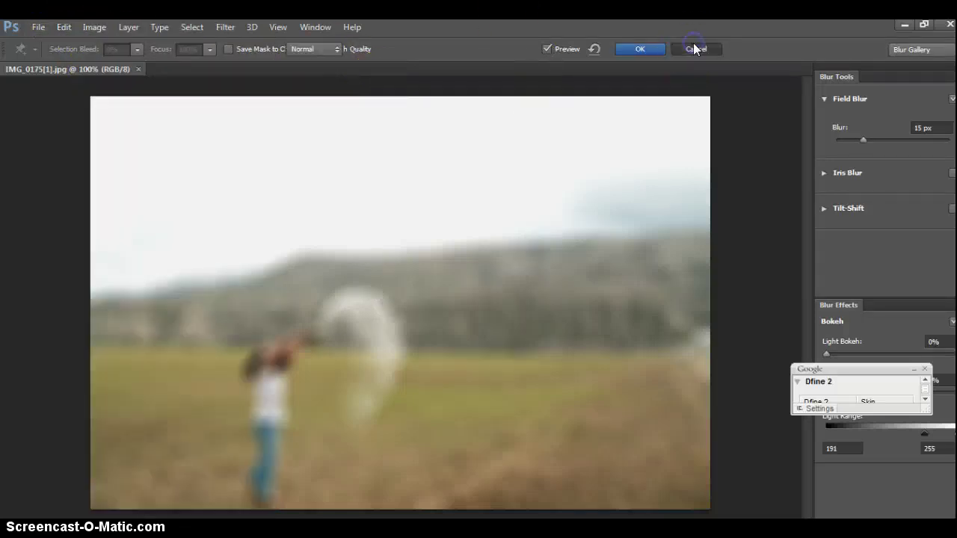
pyautogui.click(221, 31)
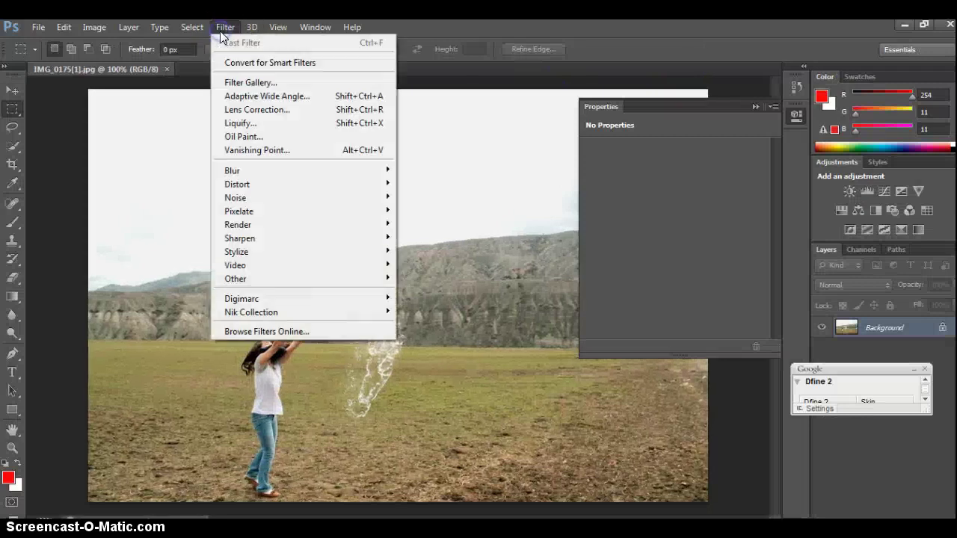
# Step: Preview a stronger horizontal Motion Blur on the photo, then cancel it
pyautogui.moveTo(271, 169)
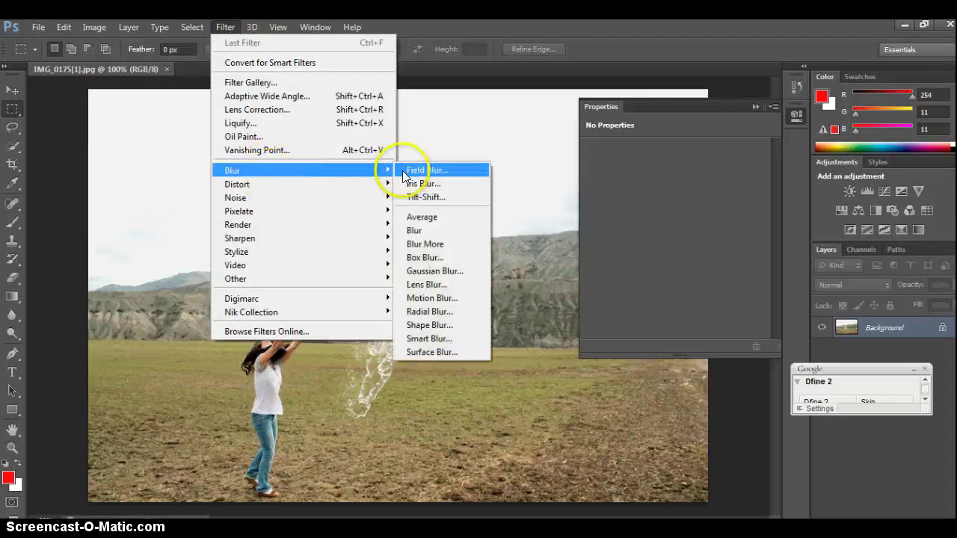
pyautogui.click(433, 299)
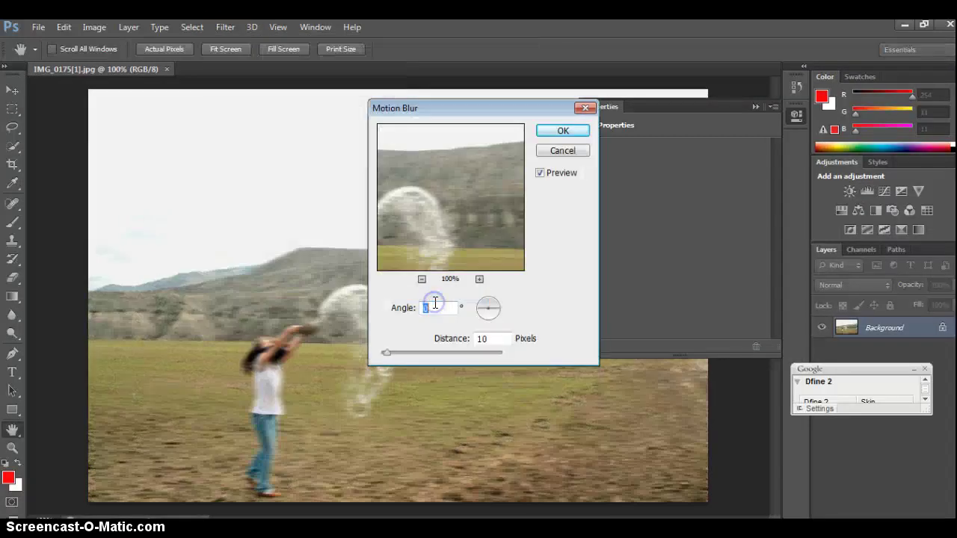
pyautogui.moveTo(389, 350); pyautogui.dragTo(419, 348)
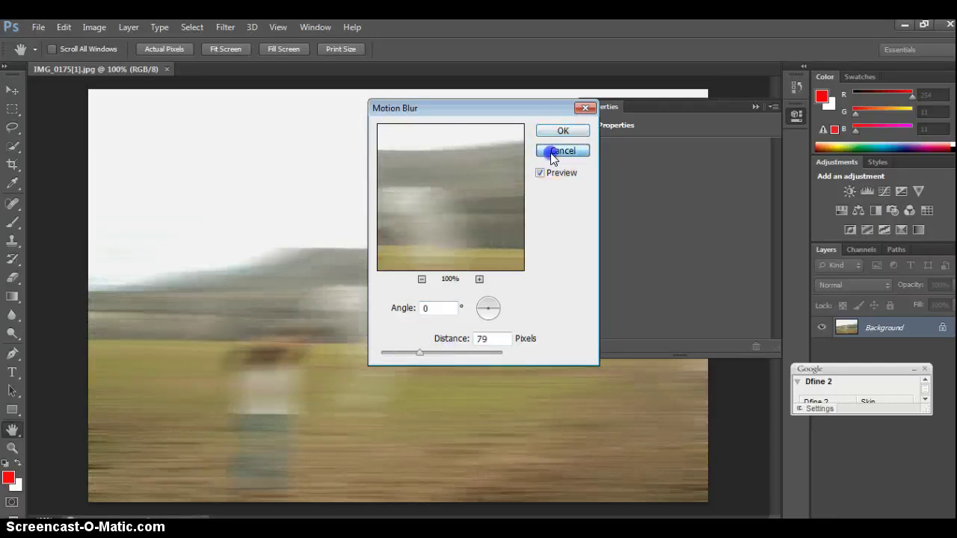
pyautogui.click(555, 151)
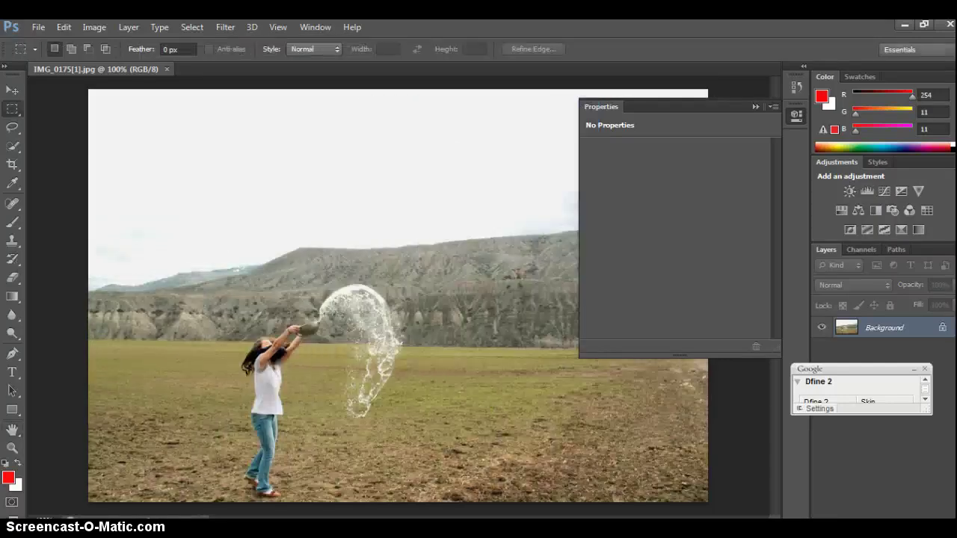
# Step: Apply Distort > Pinch with Amount 87 to the photo
pyautogui.click(225, 28)
pyautogui.moveTo(258, 176)
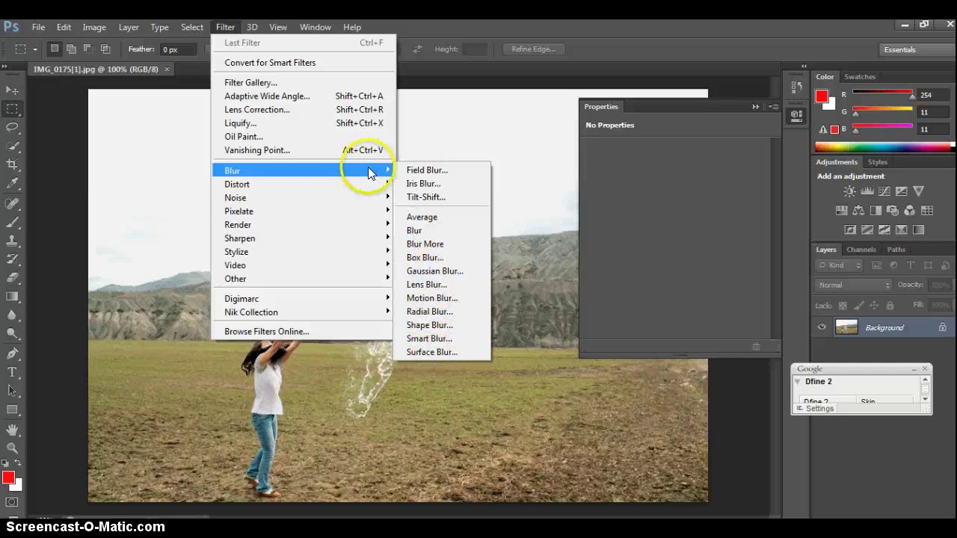
pyautogui.moveTo(368, 182)
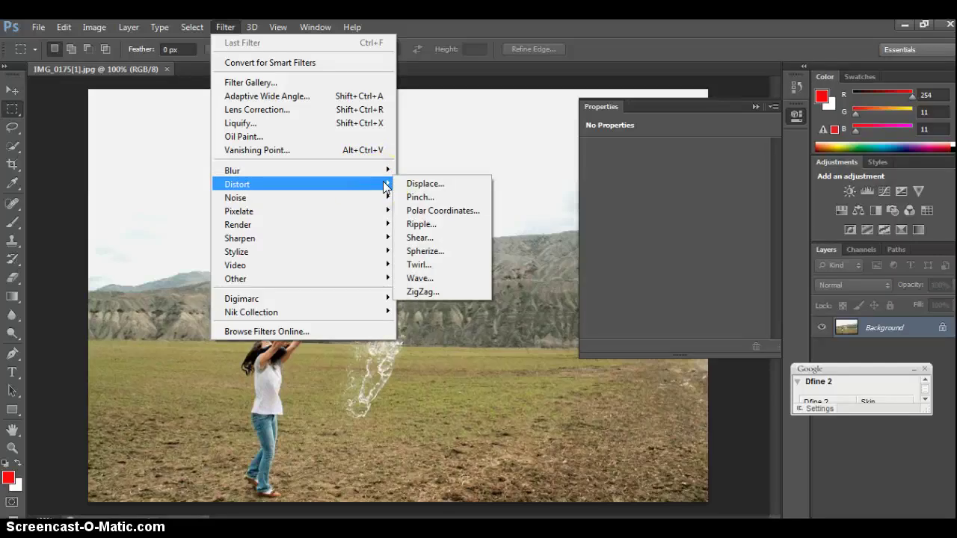
pyautogui.click(410, 187)
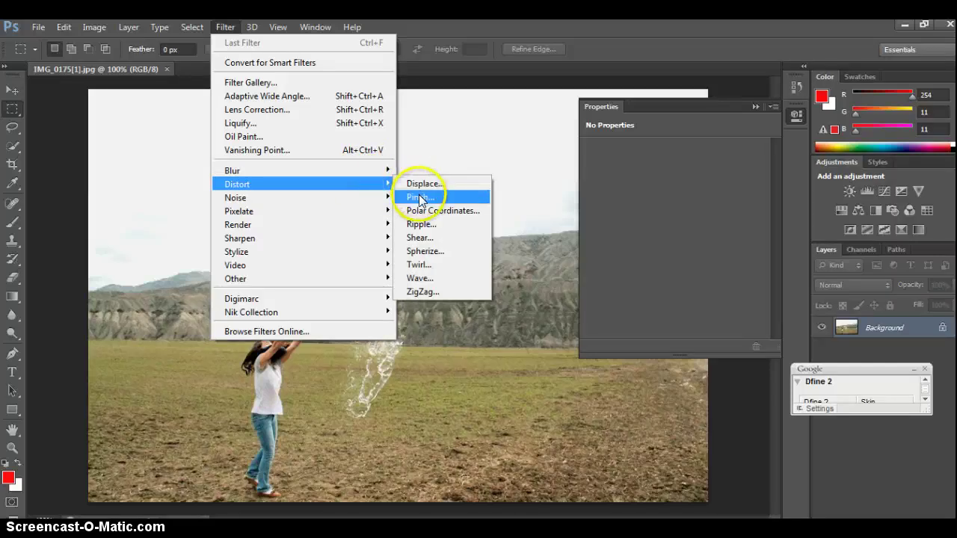
pyautogui.click(418, 196)
pyautogui.click(593, 291)
pyautogui.click(575, 312)
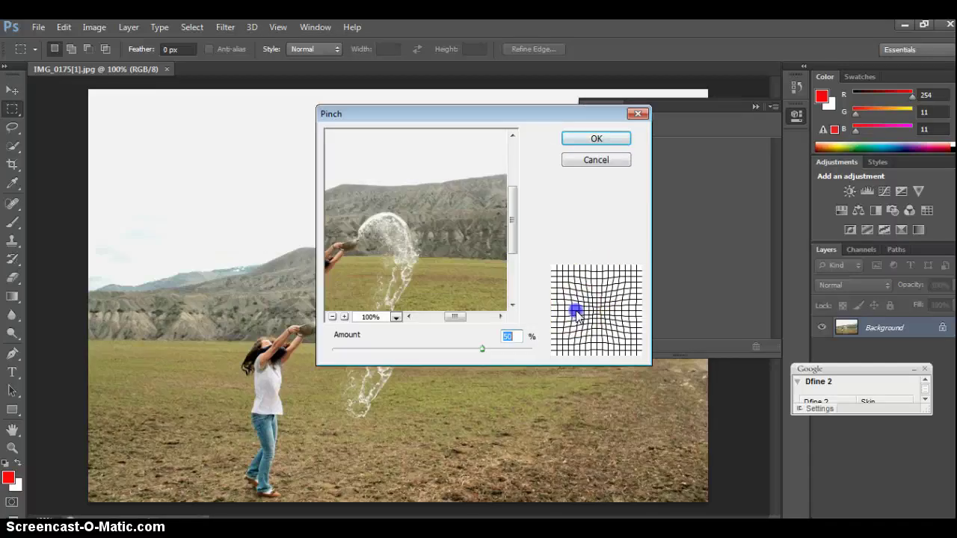
pyautogui.moveTo(481, 350); pyautogui.dragTo(520, 349)
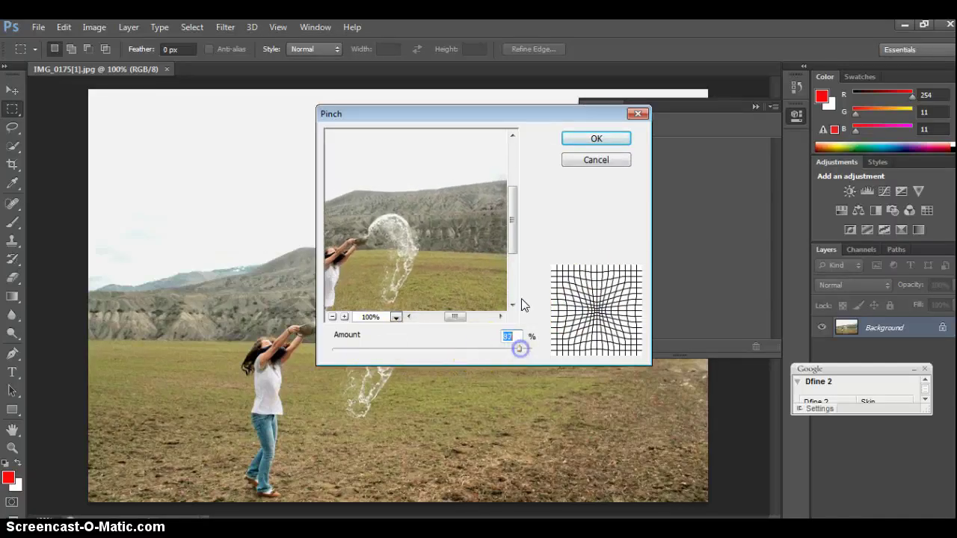
pyautogui.click(599, 139)
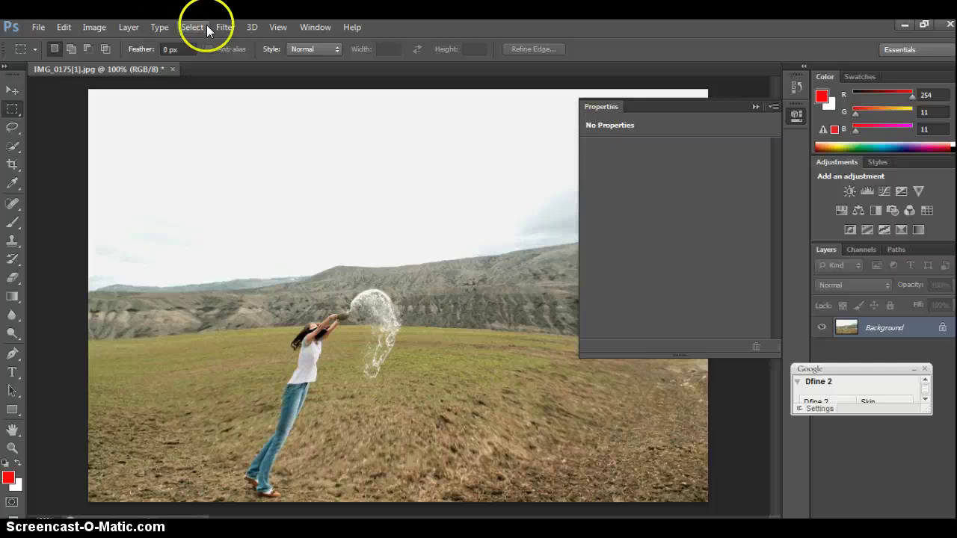
# Step: Undo the pinch and apply Polar Coordinates set to Polar to Rectangular
pyautogui.click(64, 28)
pyautogui.click(112, 64)
pyautogui.click(227, 27)
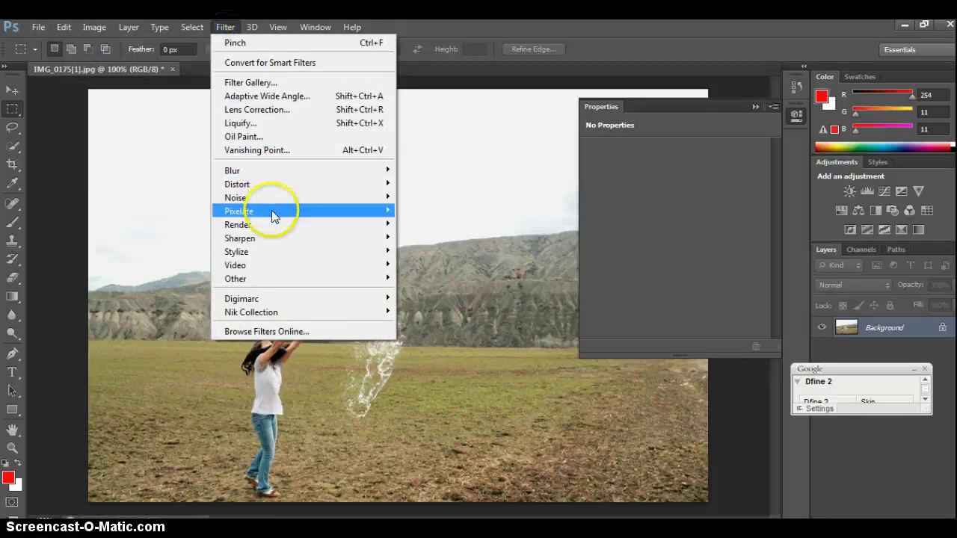
pyautogui.moveTo(282, 185)
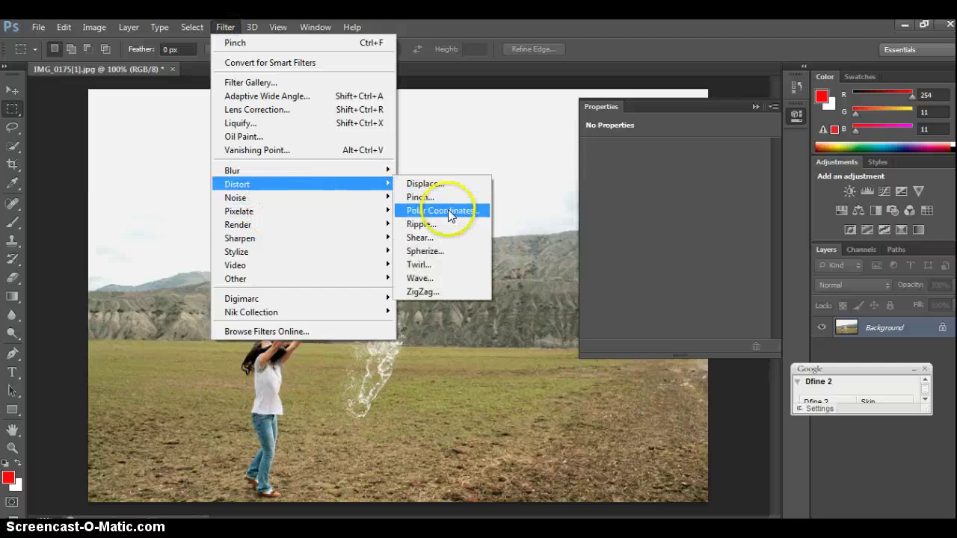
pyautogui.click(443, 210)
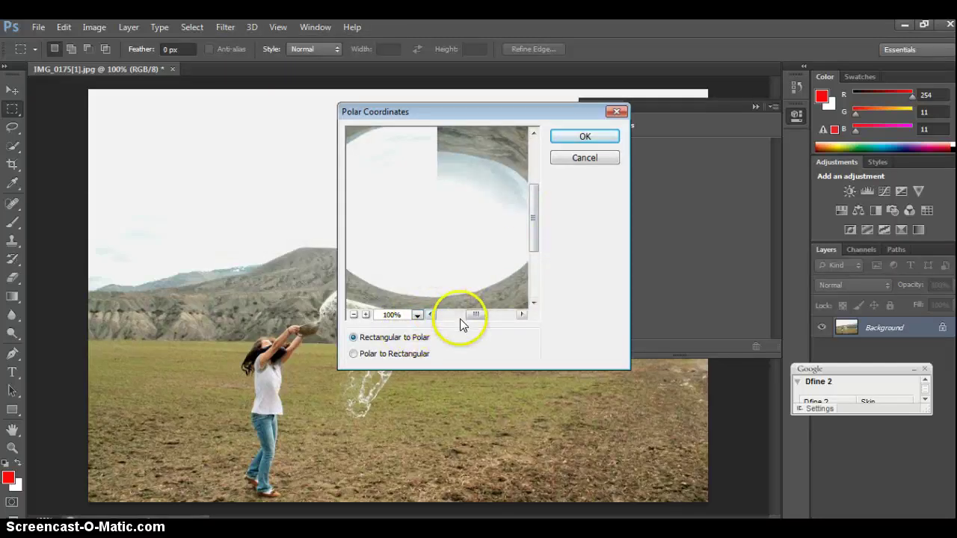
pyautogui.click(354, 355)
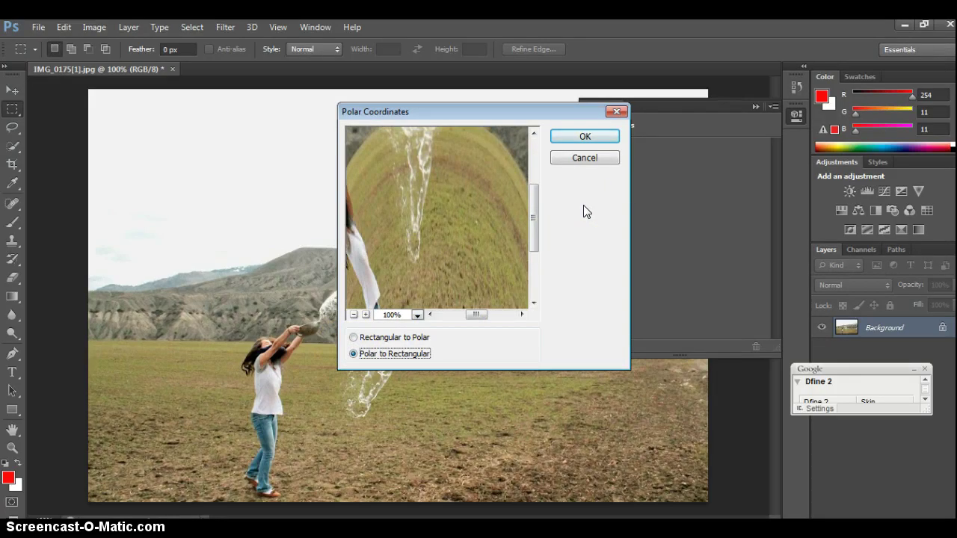
pyautogui.click(576, 138)
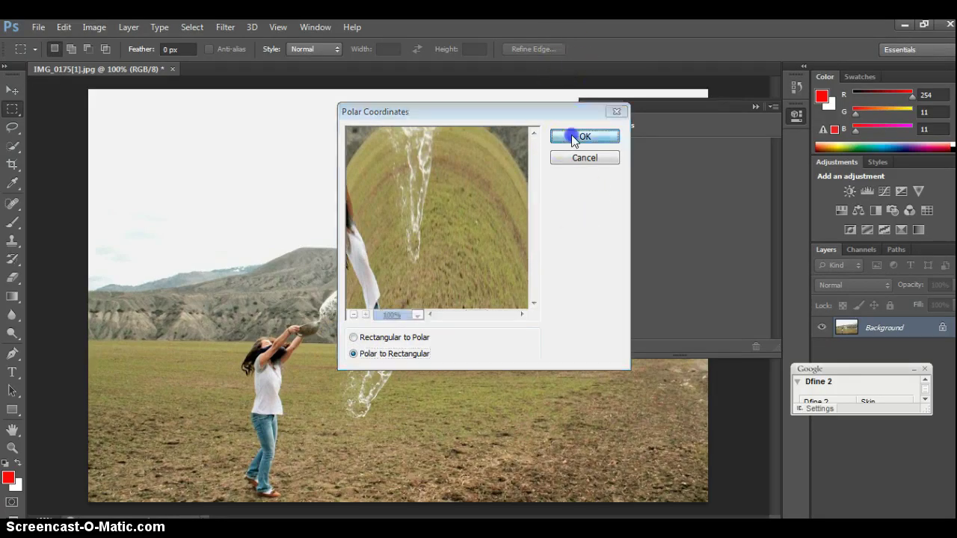
# Step: Step backward to remove the Polar Coordinates distortion, restoring the original photo
pyautogui.click(193, 234)
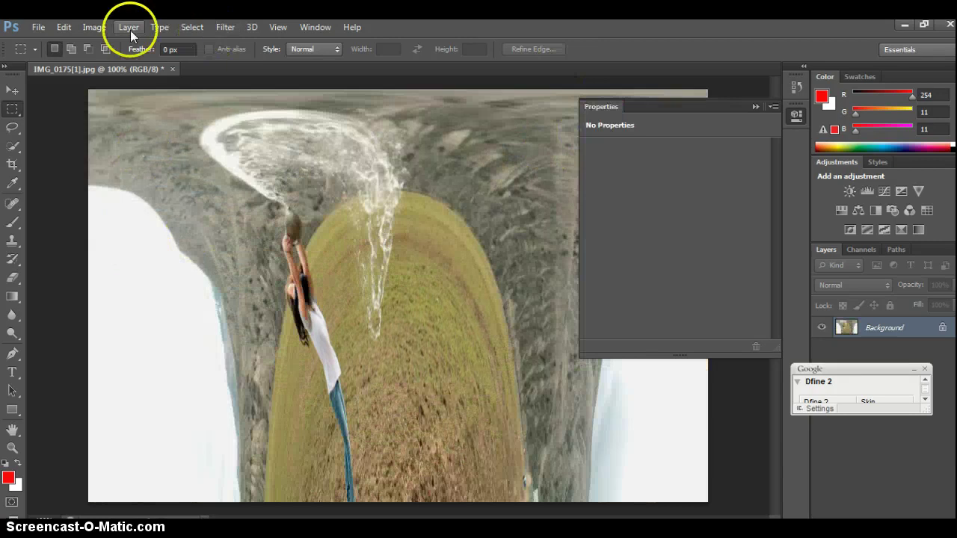
pyautogui.click(96, 27)
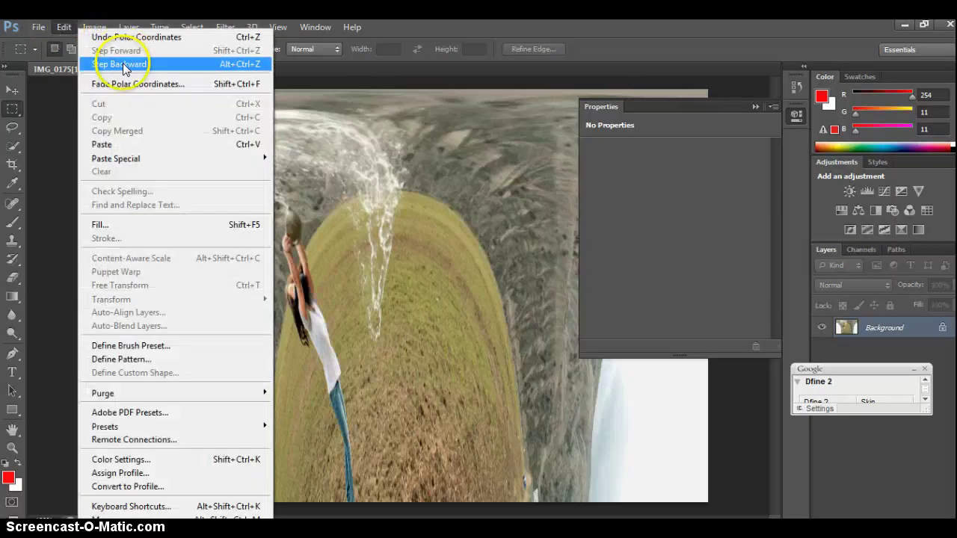
pyautogui.click(122, 62)
pyautogui.click(225, 28)
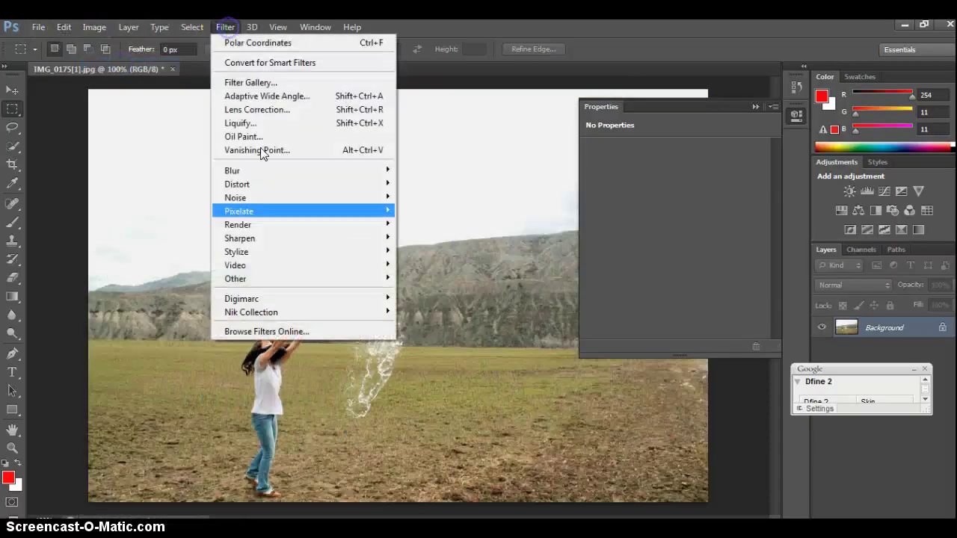
# Step: Apply a Ripple distortion with a greatly increased Amount, then undo it
pyautogui.moveTo(291, 186)
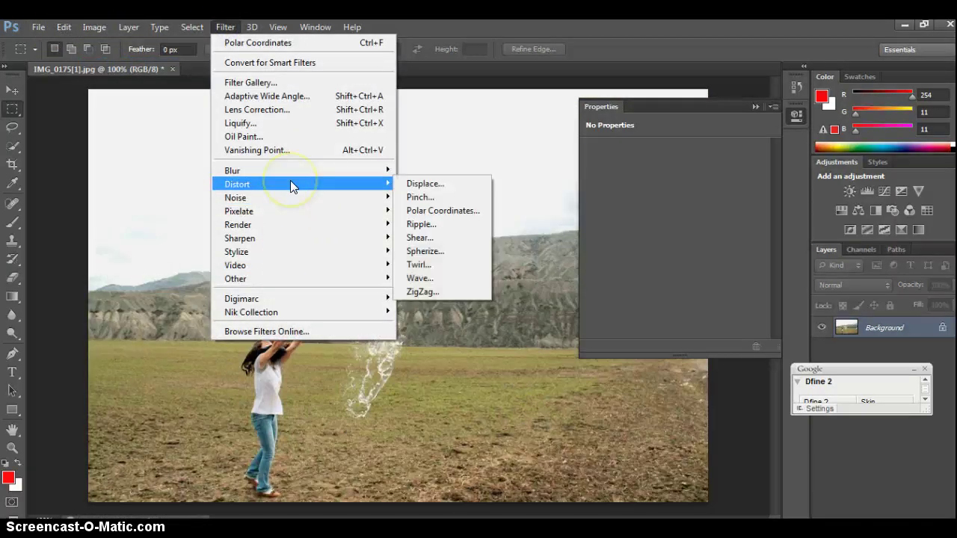
pyautogui.click(438, 224)
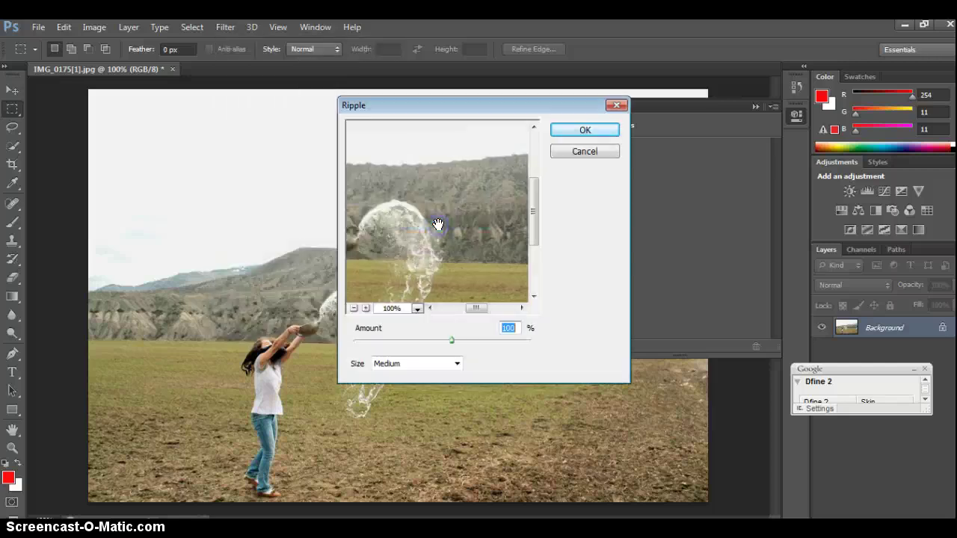
pyautogui.moveTo(451, 341); pyautogui.dragTo(523, 327)
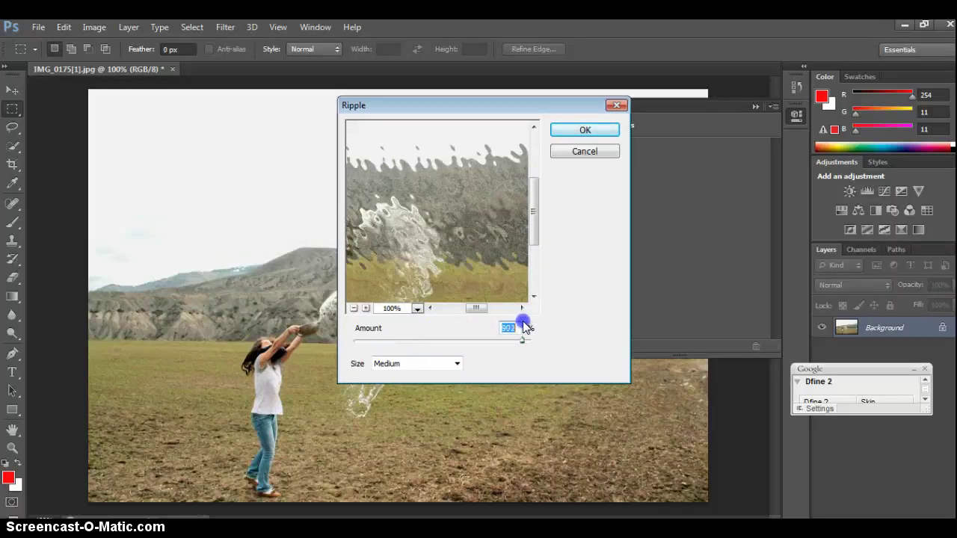
pyautogui.click(570, 125)
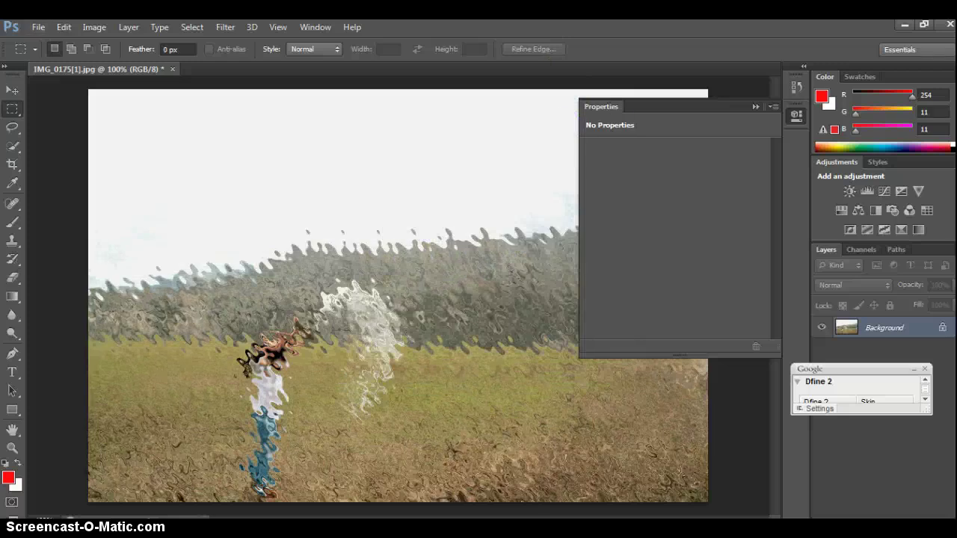
pyautogui.click(63, 27)
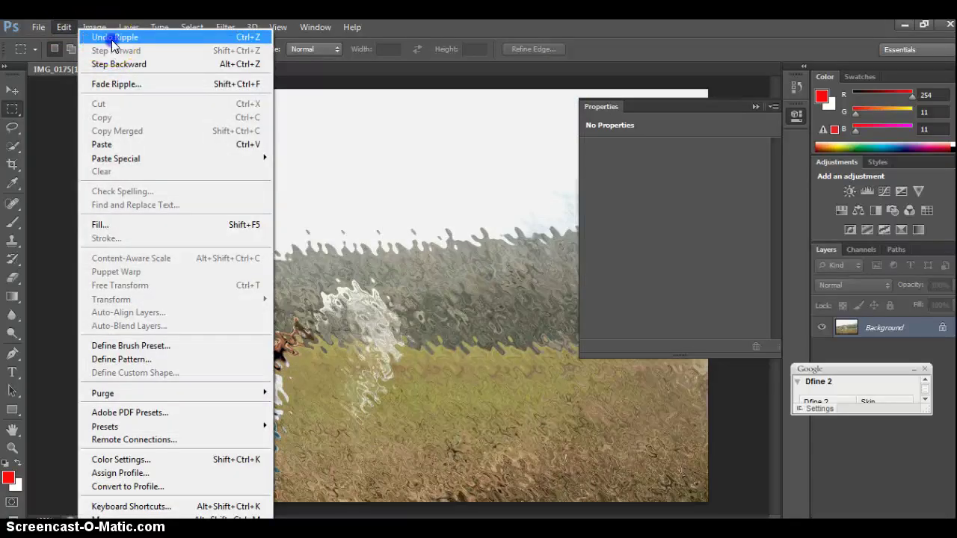
pyautogui.click(111, 40)
# Step: Apply a Spherize distortion at Amount -100% to the field photo
pyautogui.click(222, 27)
pyautogui.moveTo(290, 184)
pyautogui.click(446, 252)
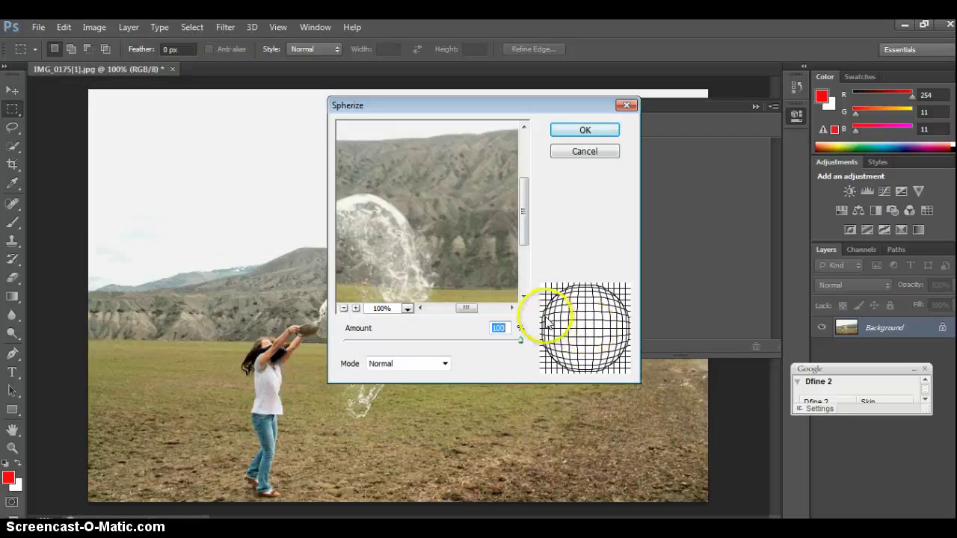
pyautogui.moveTo(520, 340); pyautogui.dragTo(565, 329)
pyautogui.click(586, 132)
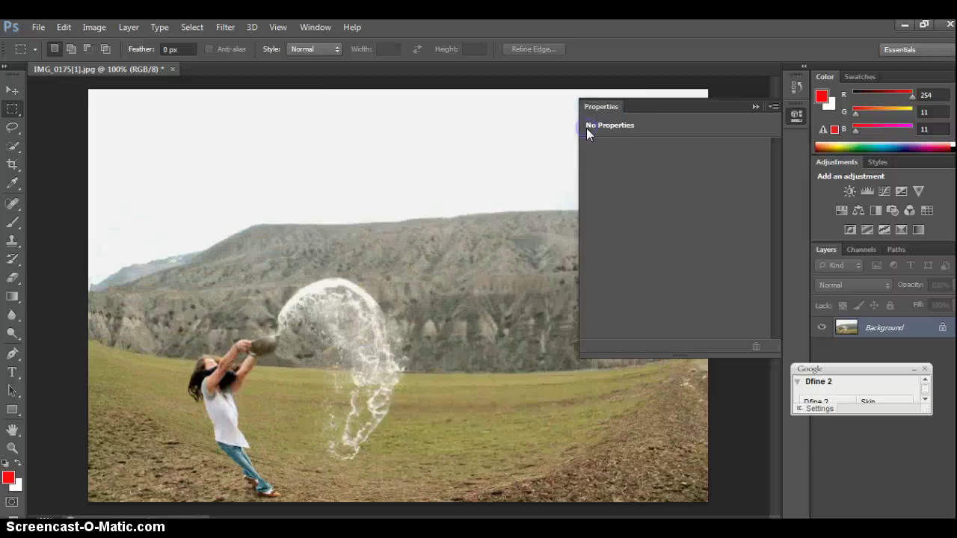
pyautogui.click(64, 27)
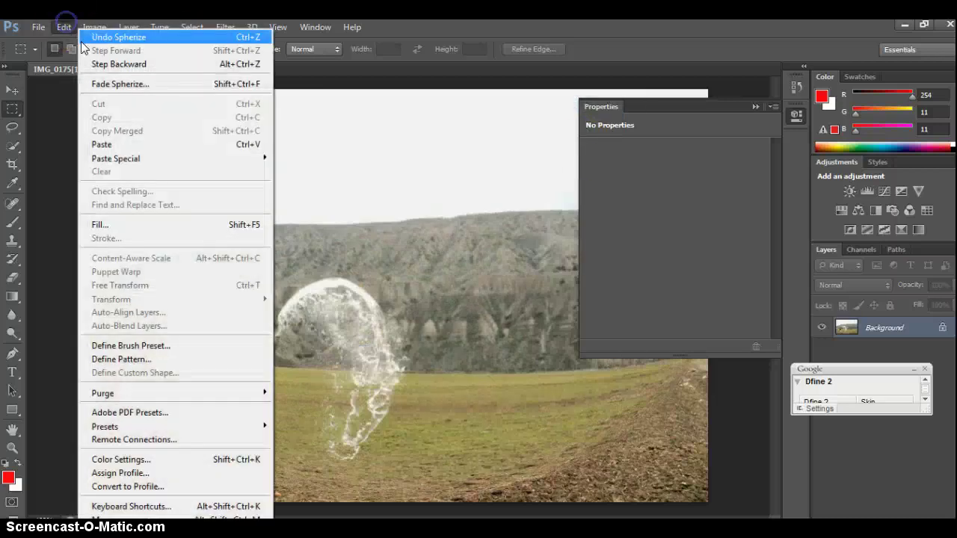
# Step: Undo the Spherize distortion, then preview the Wave filter and cancel it
pyautogui.click(109, 37)
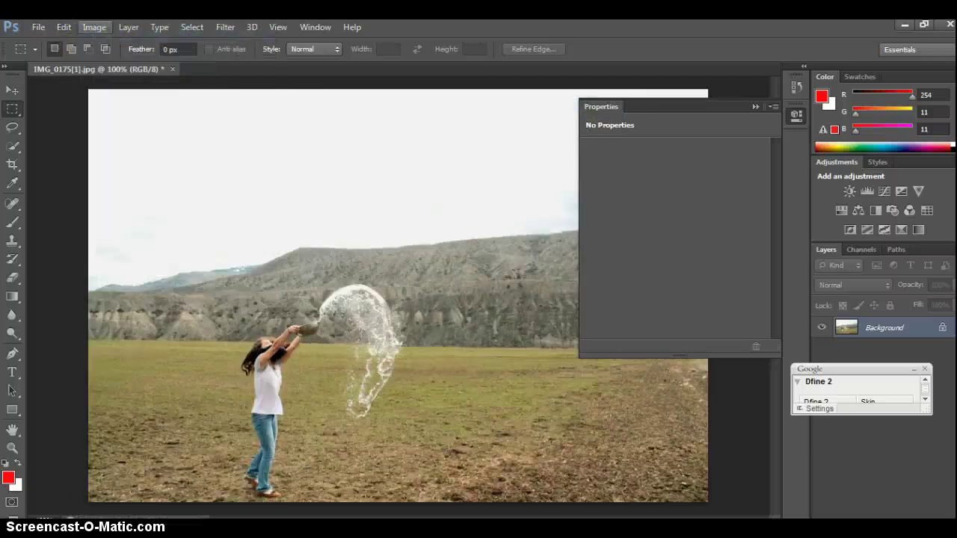
pyautogui.click(226, 27)
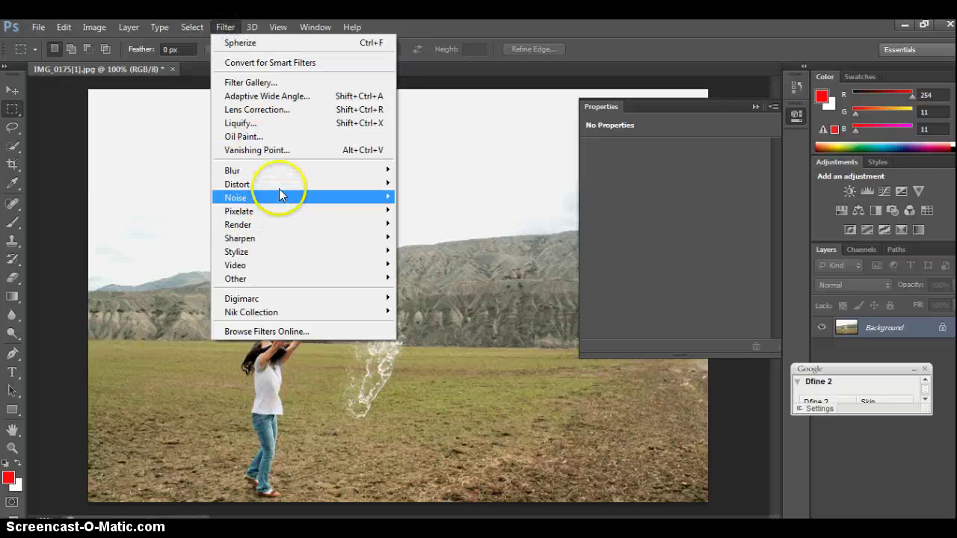
pyautogui.moveTo(280, 185)
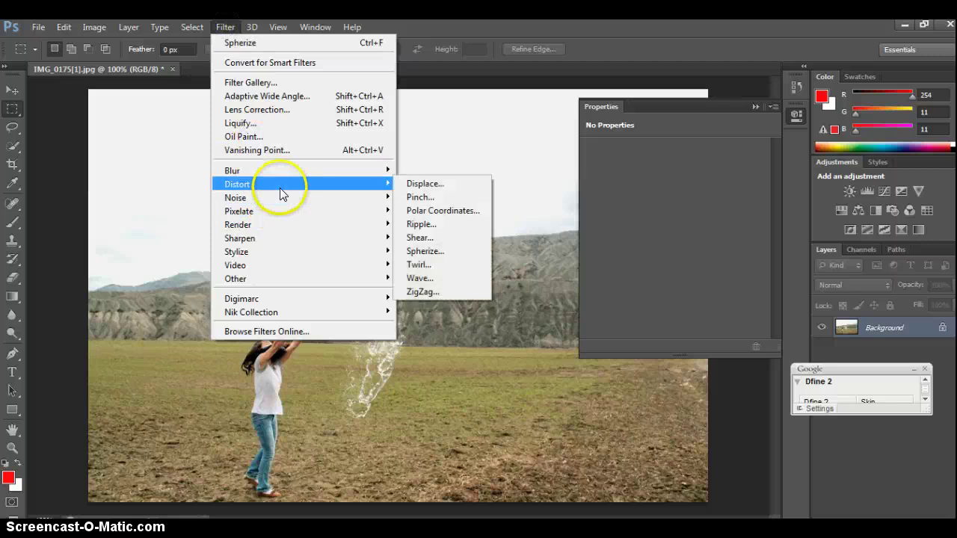
pyautogui.click(425, 280)
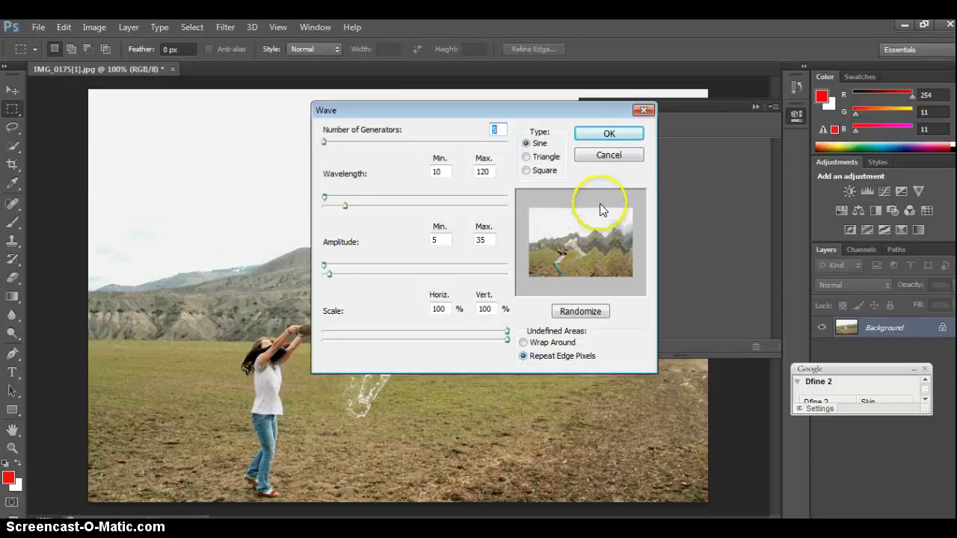
pyautogui.click(602, 155)
# Step: Show the Noise filter submenu under Filter
pyautogui.click(225, 27)
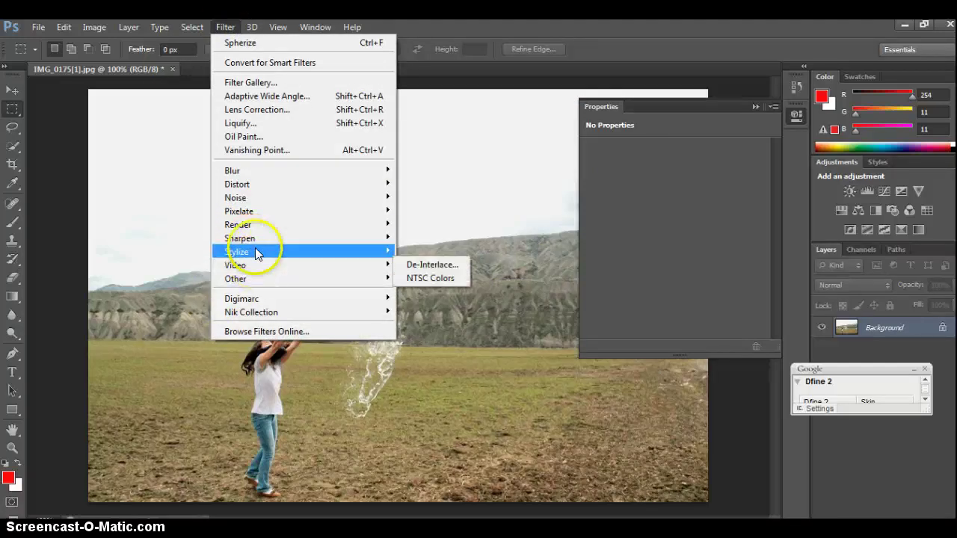
pyautogui.moveTo(261, 181)
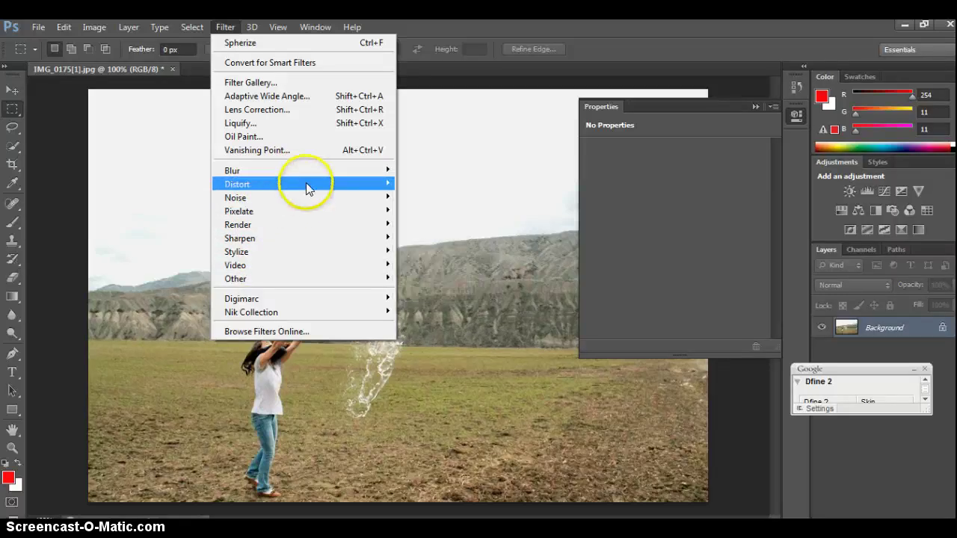
pyautogui.moveTo(302, 200)
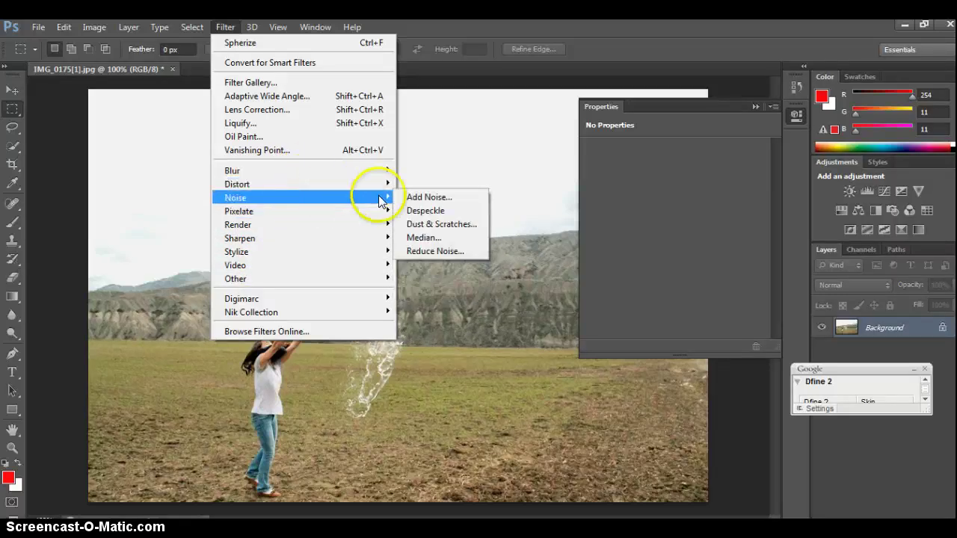
# Step: Preview Dust & Scratches with radius 7, then cancel it
pyautogui.click(415, 224)
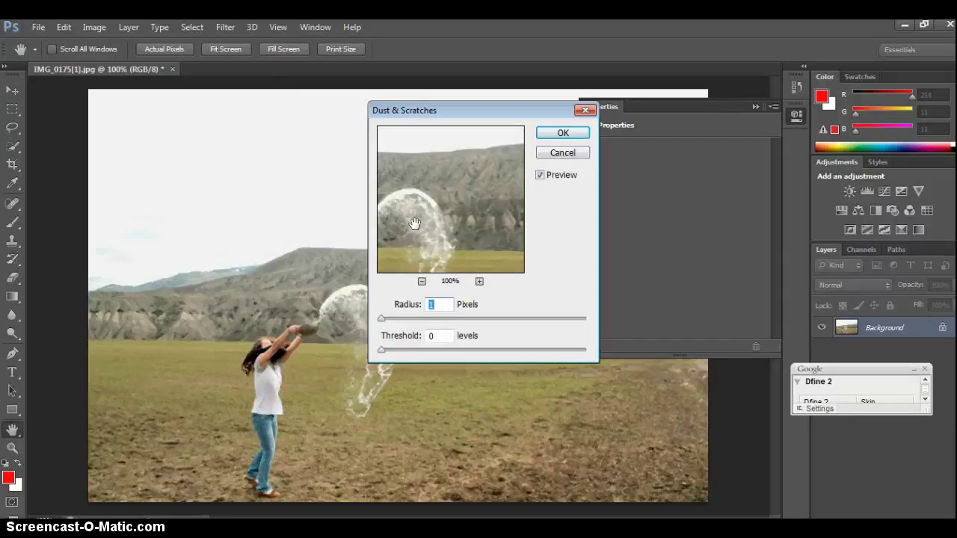
pyautogui.moveTo(379, 319); pyautogui.dragTo(383, 320)
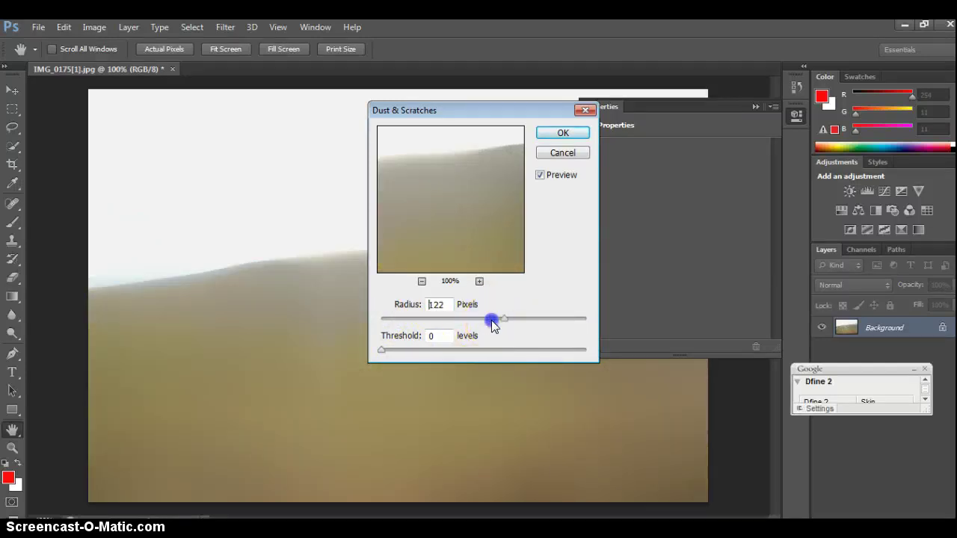
pyautogui.click(551, 154)
pyautogui.click(173, 81)
# Step: Show the Pixelate filter submenu under Filter
pyautogui.click(225, 27)
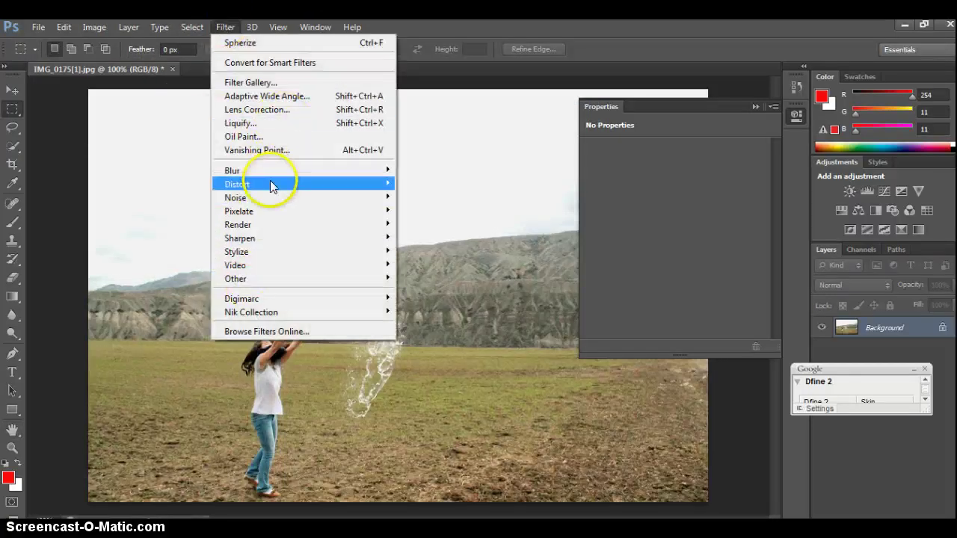
pyautogui.moveTo(265, 203)
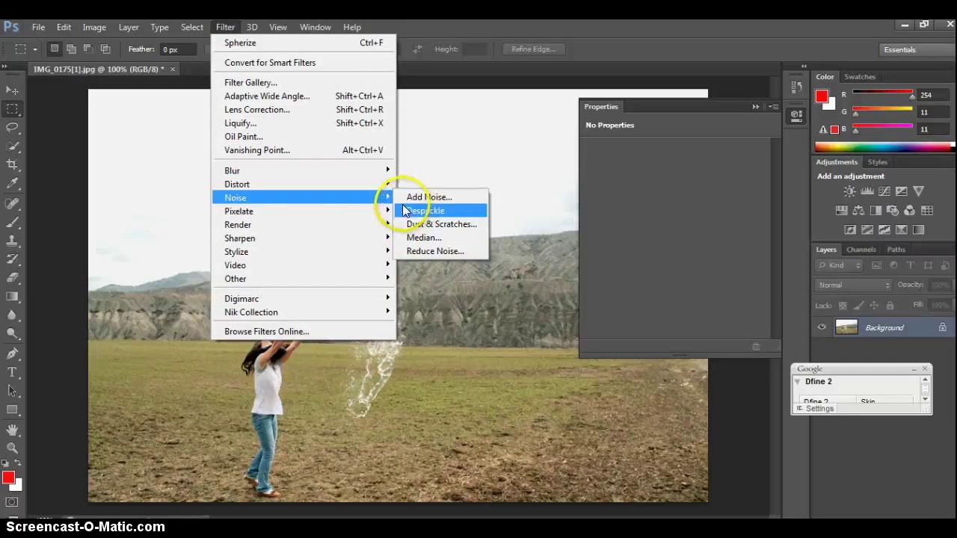
pyautogui.moveTo(377, 213)
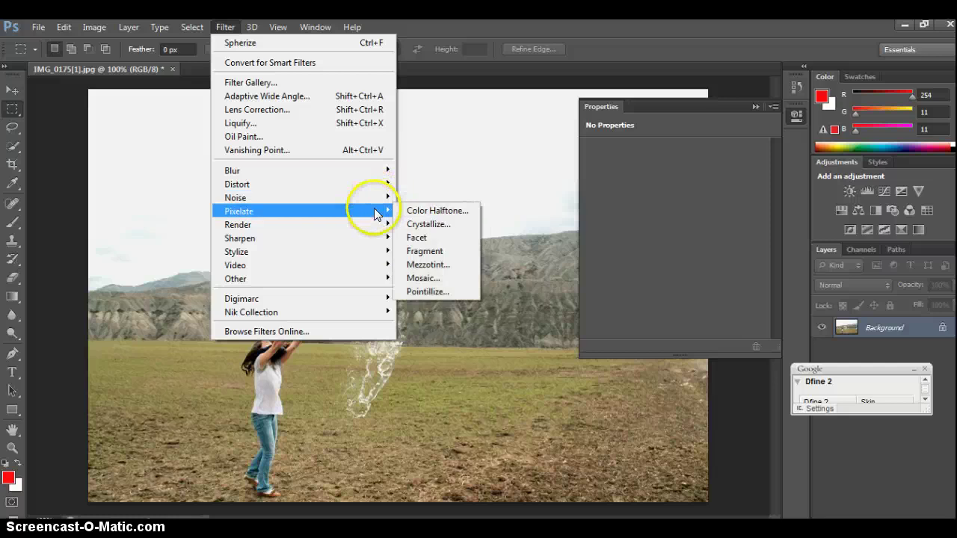
# Step: Apply the Color Halftone filter, then step backward to remove it
pyautogui.click(434, 215)
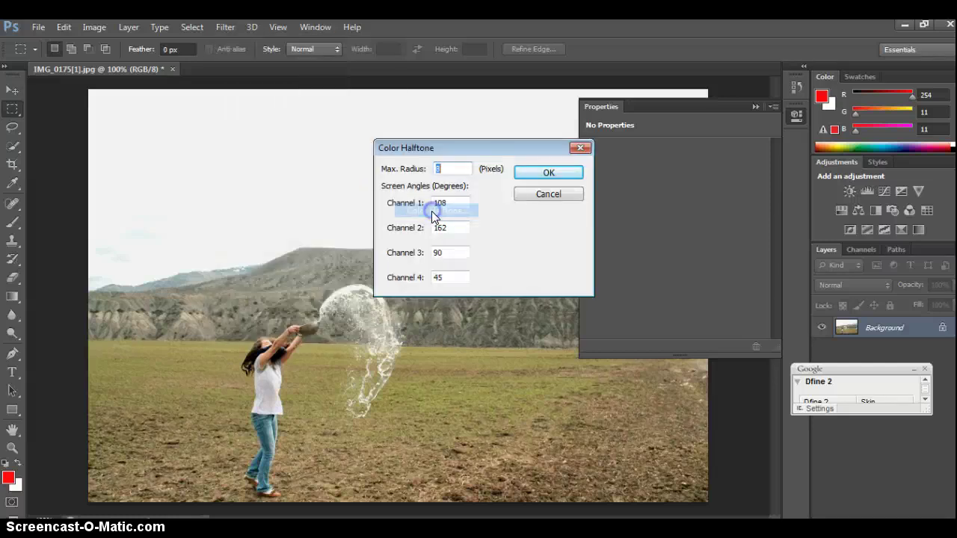
pyautogui.click(564, 171)
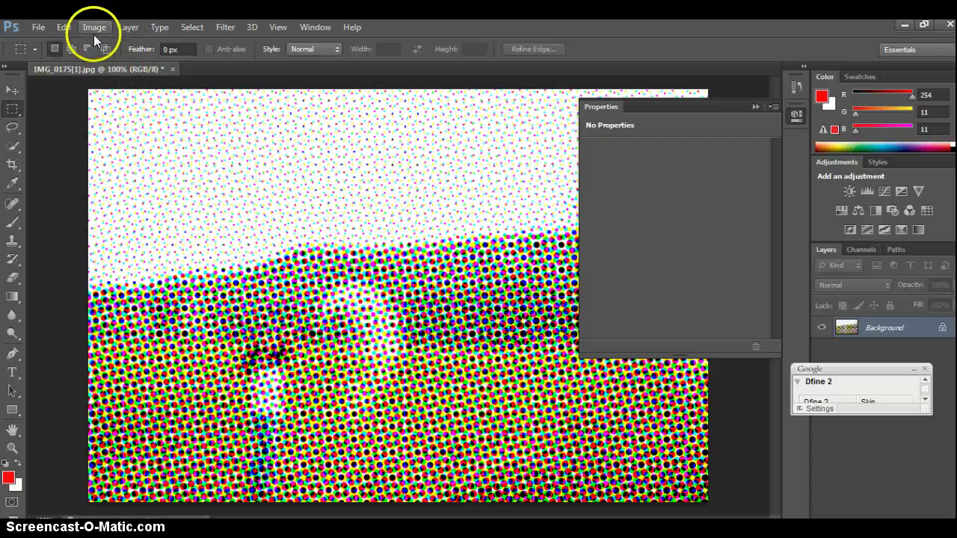
pyautogui.click(64, 27)
pyautogui.click(99, 65)
# Step: Preview the Mezzotint filter and cancel it without applying
pyautogui.click(225, 27)
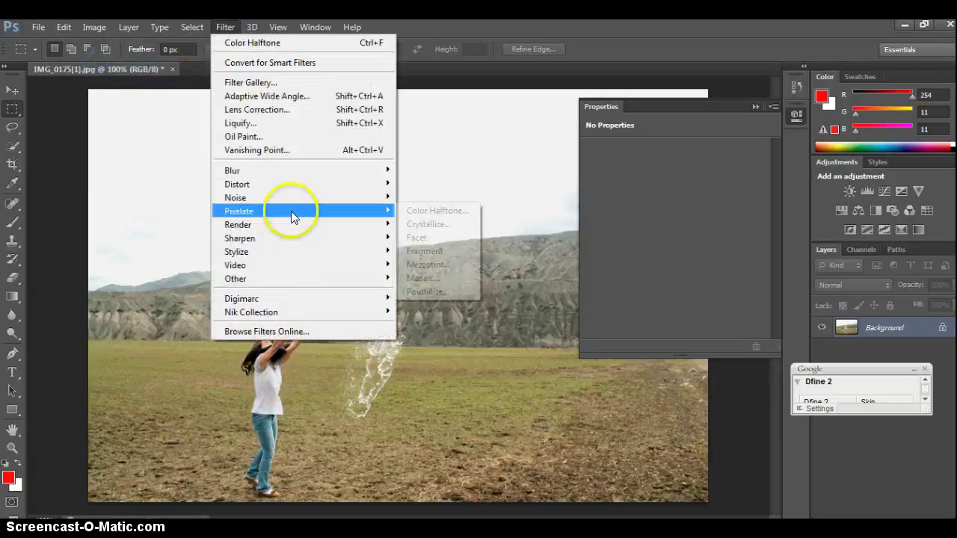
pyautogui.click(428, 260)
pyautogui.click(584, 162)
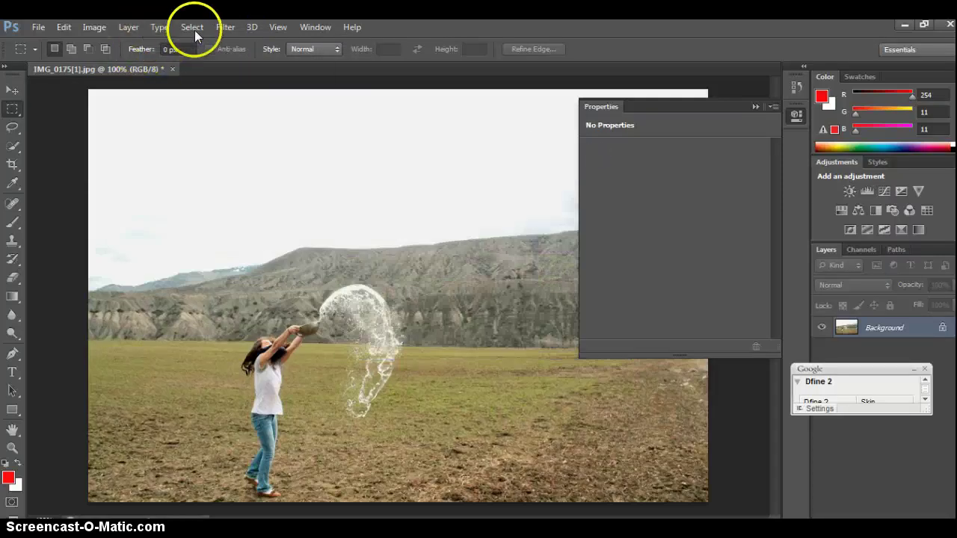
# Step: Apply Stylize > Solarize to the photo, then undo it
pyautogui.click(192, 27)
pyautogui.moveTo(222, 29)
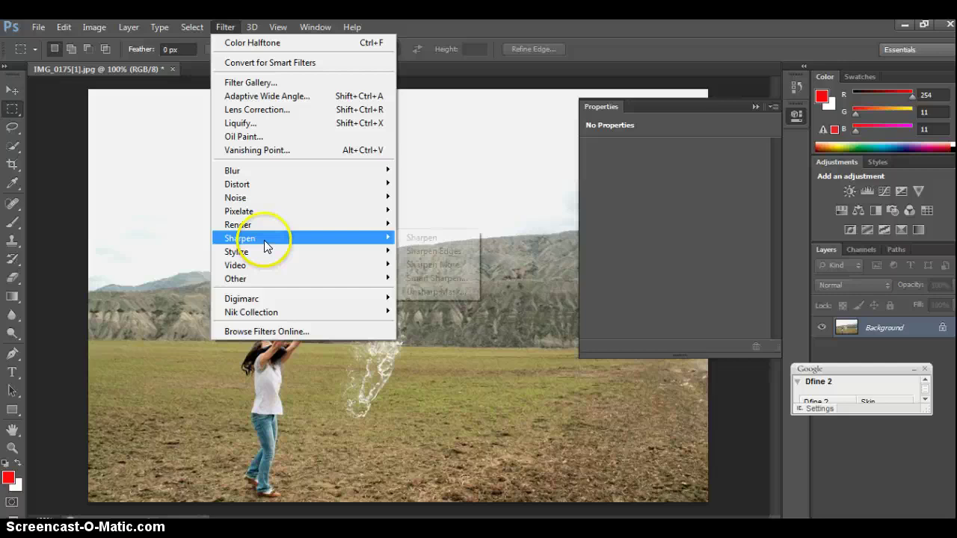
pyautogui.moveTo(381, 251)
pyautogui.click(451, 306)
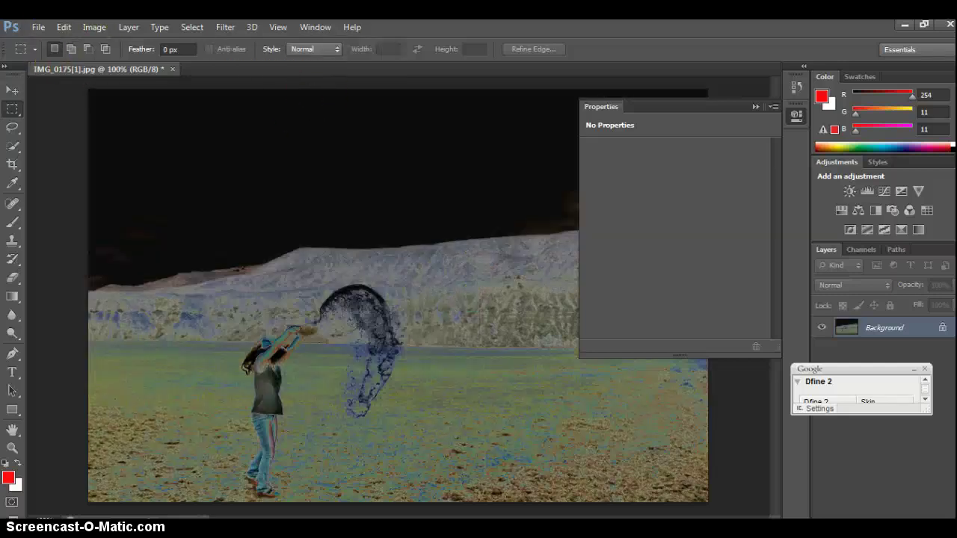
pyautogui.click(64, 27)
pyautogui.click(103, 37)
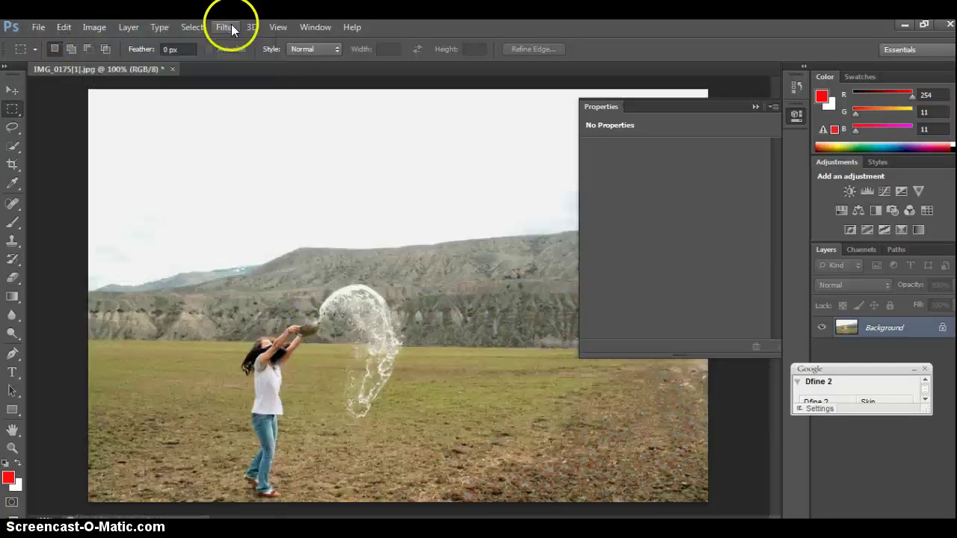
# Step: Apply the Wind filter (Wind method, From the Right), then undo it
pyautogui.click(225, 27)
pyautogui.moveTo(297, 252)
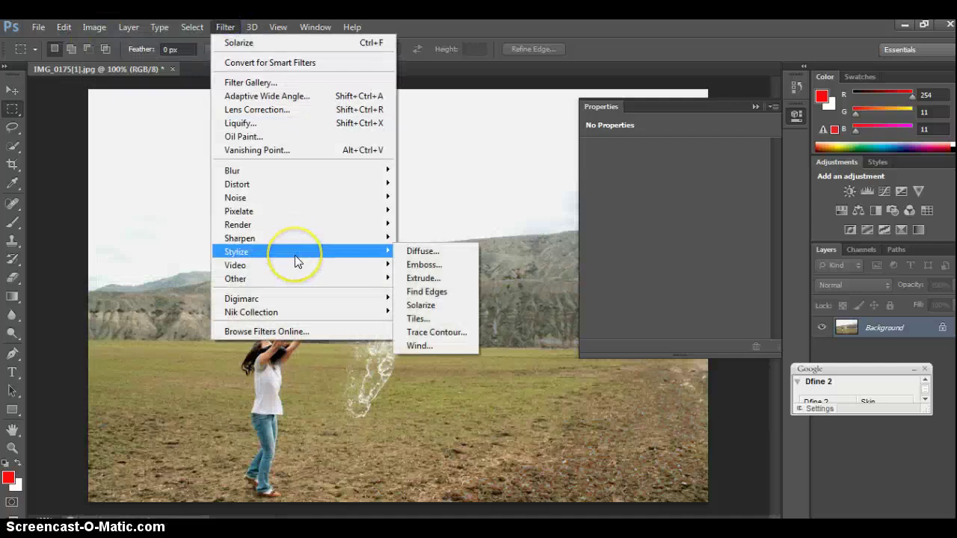
pyautogui.click(423, 345)
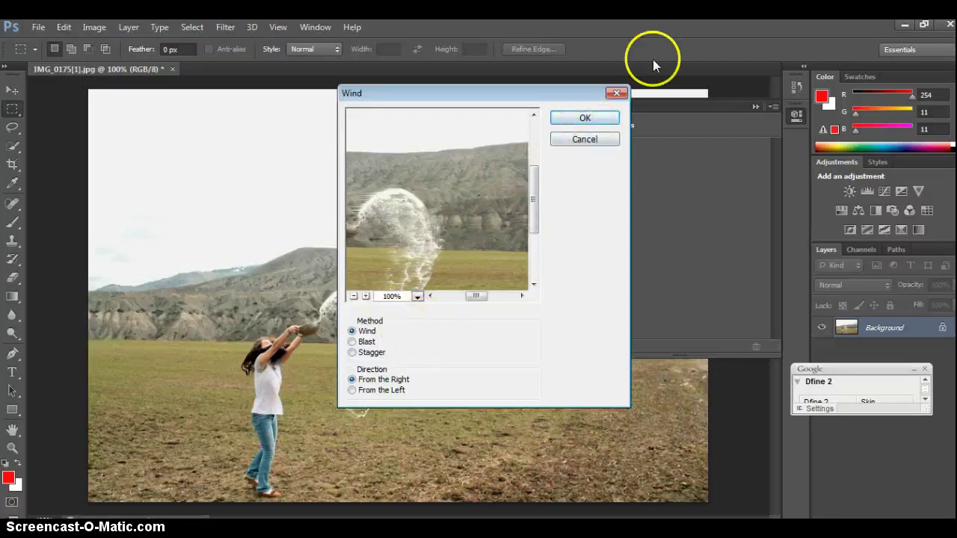
pyautogui.click(585, 118)
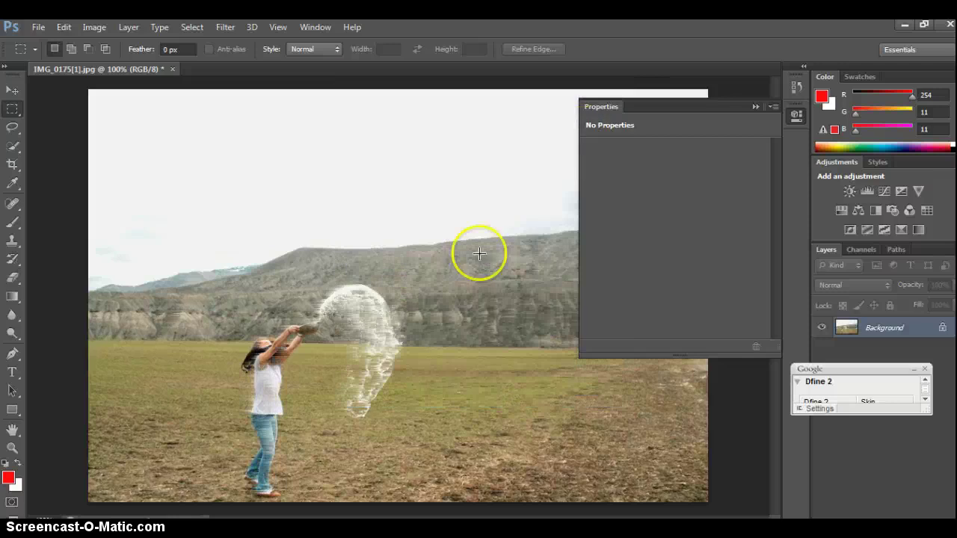
pyautogui.click(67, 29)
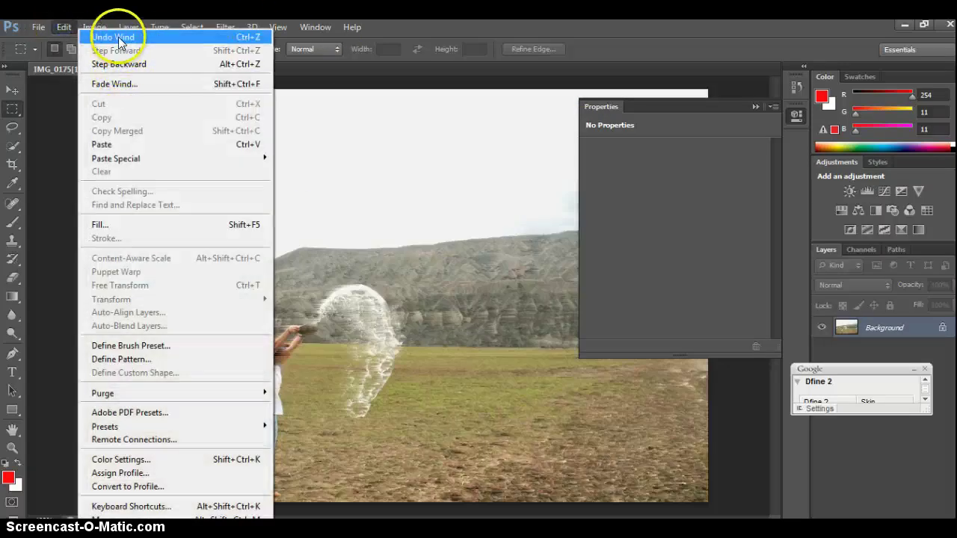
pyautogui.click(118, 39)
pyautogui.click(225, 27)
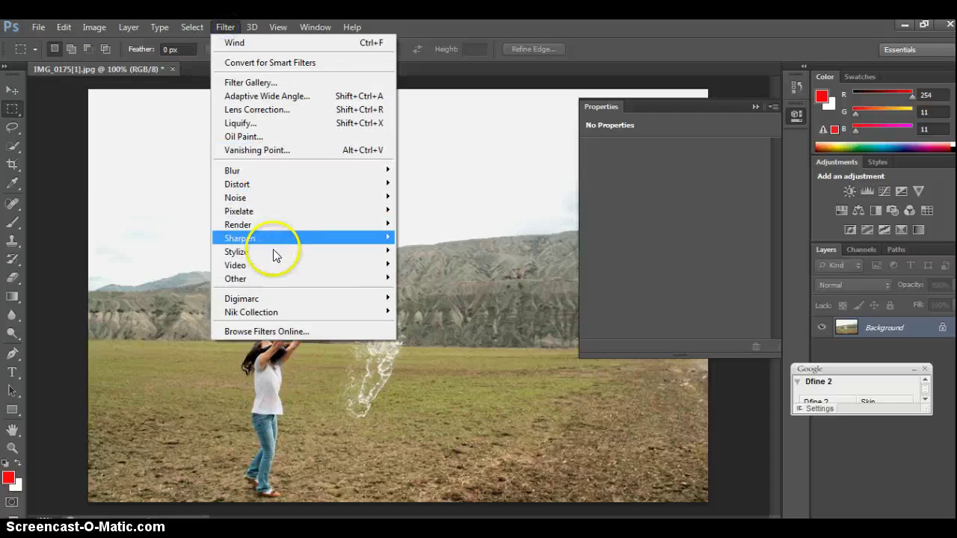
pyautogui.moveTo(270, 224)
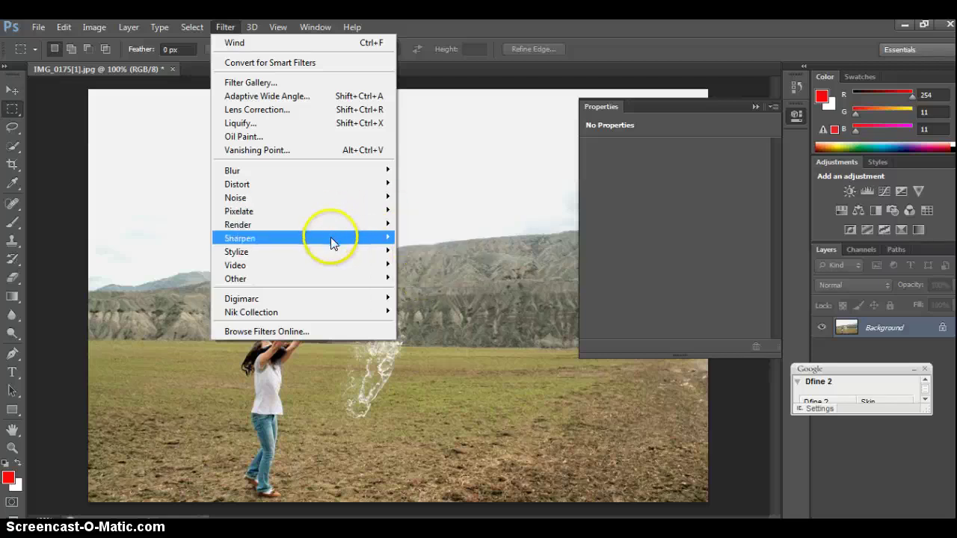
pyautogui.moveTo(331, 237)
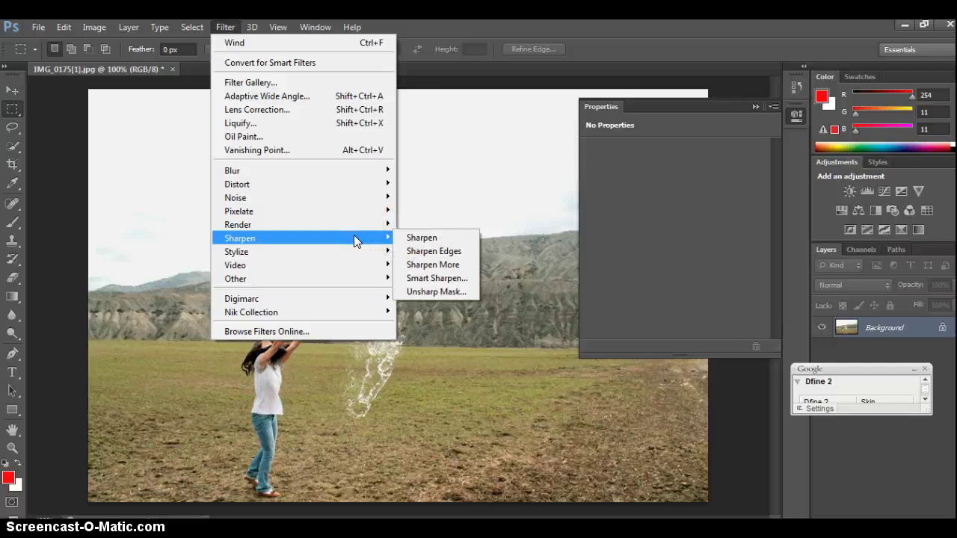
pyautogui.moveTo(350, 251)
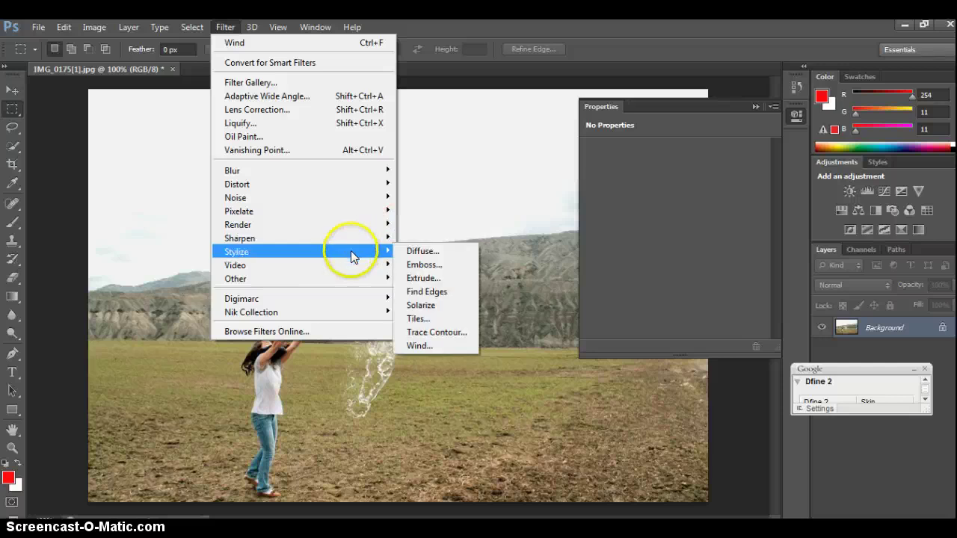
pyautogui.click(423, 265)
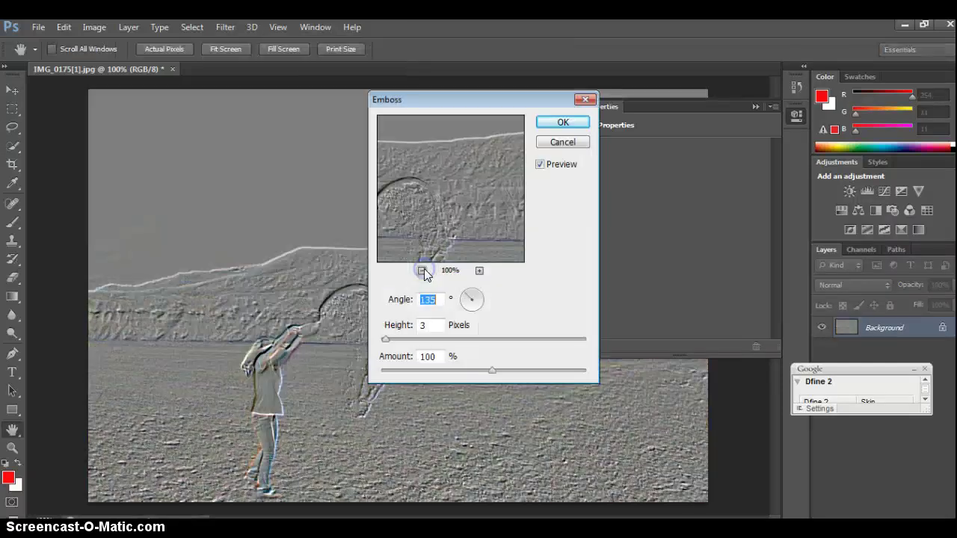
pyautogui.click(563, 139)
pyautogui.click(225, 27)
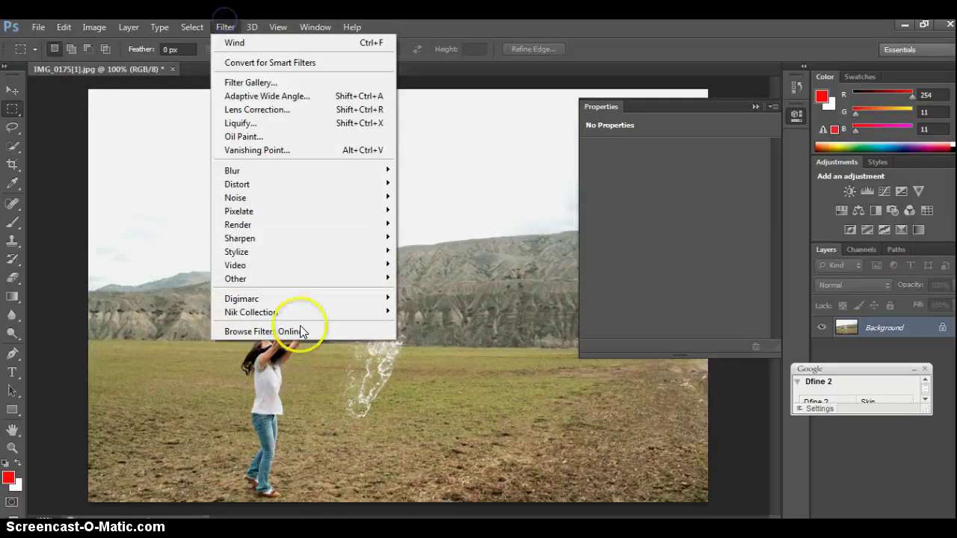
pyautogui.moveTo(296, 251)
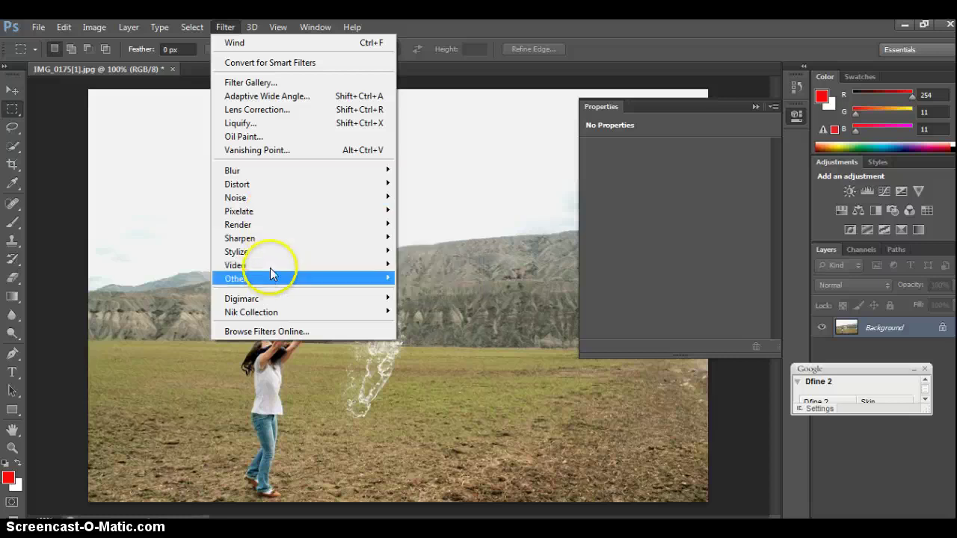
pyautogui.moveTo(271, 265)
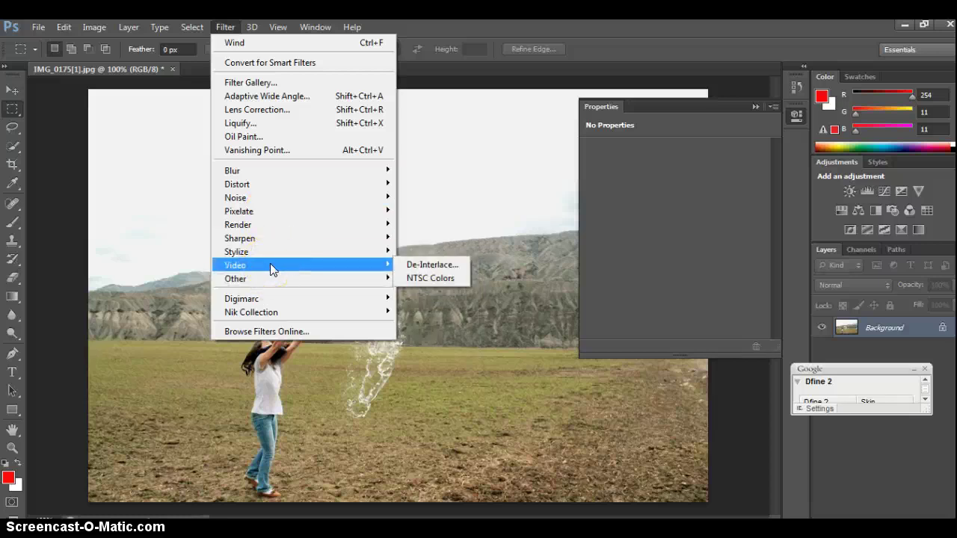
pyautogui.moveTo(269, 265)
pyautogui.mouseDown()
pyautogui.moveTo(267, 295)
pyautogui.moveTo(267, 204)
pyautogui.moveTo(269, 258)
pyautogui.moveTo(277, 199)
pyautogui.moveTo(225, 37)
pyautogui.moveTo(242, 82)
pyautogui.mouseUp()
pyautogui.moveTo(651, 75); pyautogui.dragTo(617, 88)
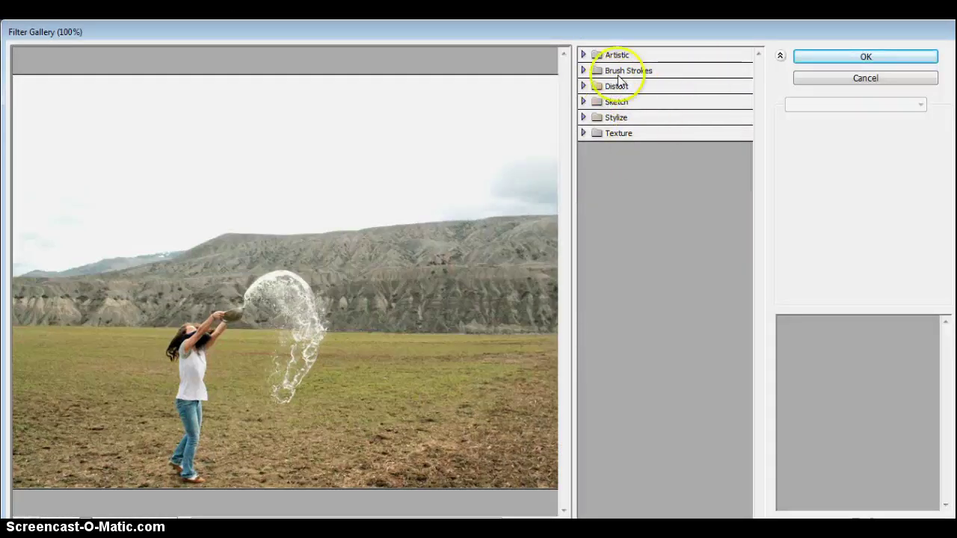
pyautogui.click(827, 77)
pyautogui.moveTo(219, 25)
pyautogui.mouseDown()
pyautogui.moveTo(269, 243)
pyautogui.moveTo(254, 114)
pyautogui.moveTo(243, 136)
pyautogui.moveTo(229, 83)
pyautogui.moveTo(232, 109)
pyautogui.moveTo(238, 129)
pyautogui.moveTo(240, 84)
pyautogui.mouseUp()
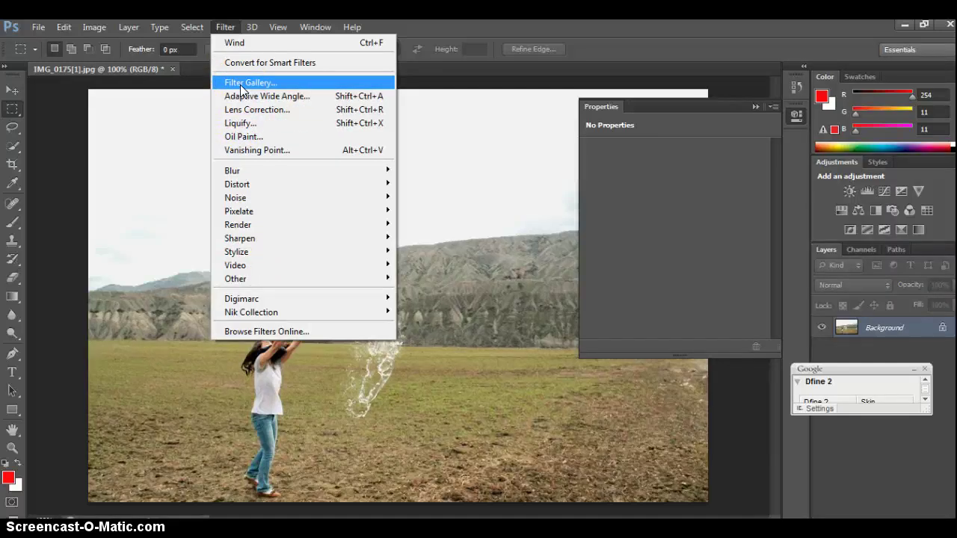
pyautogui.moveTo(240, 88); pyautogui.dragTo(260, 249)
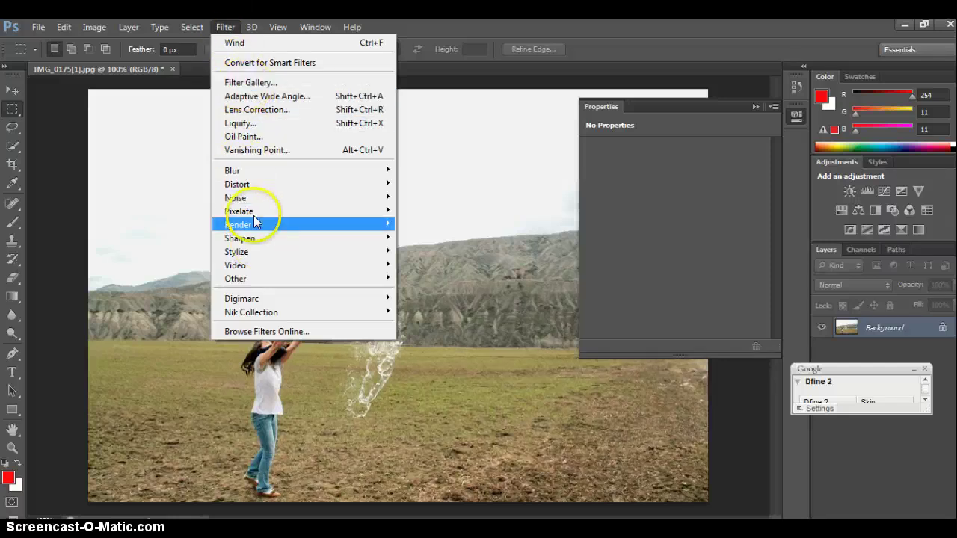